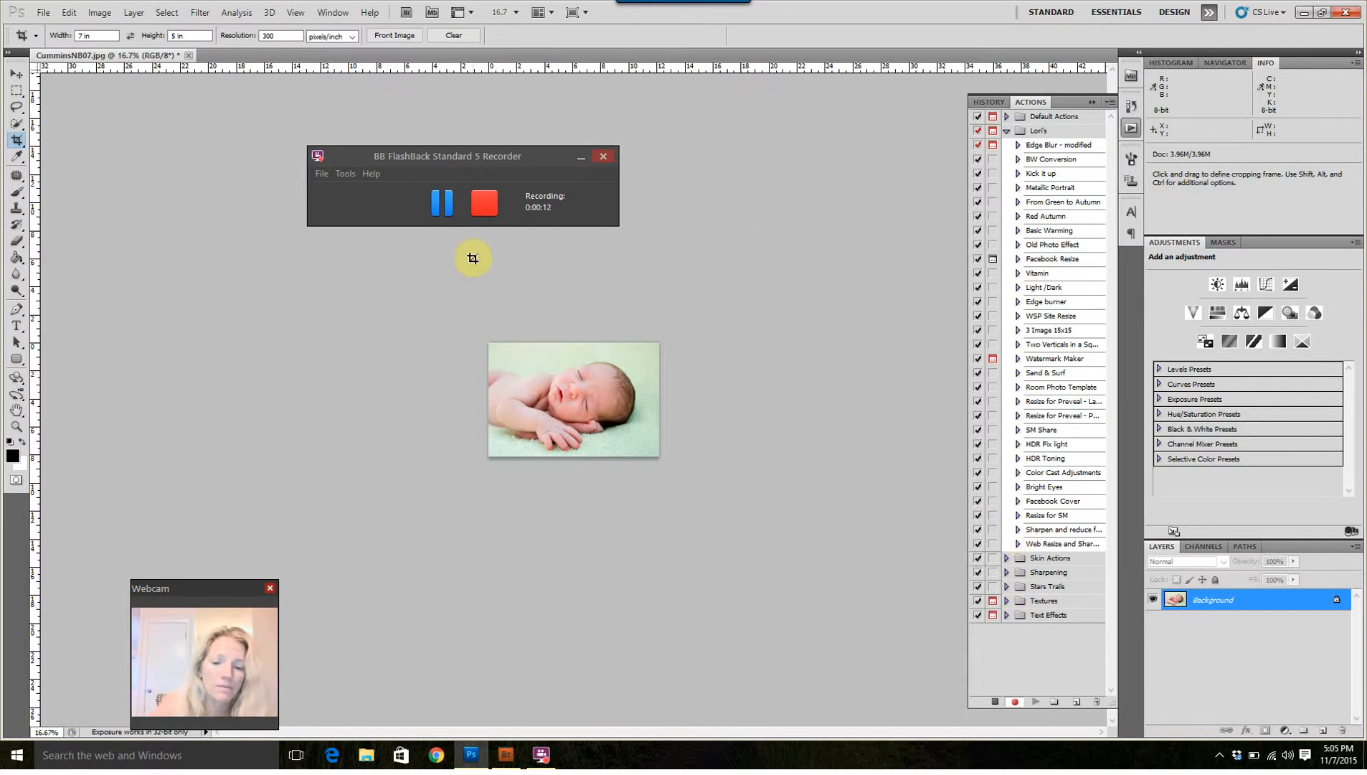
# Step: Stop the action recording that is already running
pyautogui.hotkey('ctrl', '+')
pyautogui.hotkey('ctrl', '+')
pyautogui.hotkey('ctrl', '+')
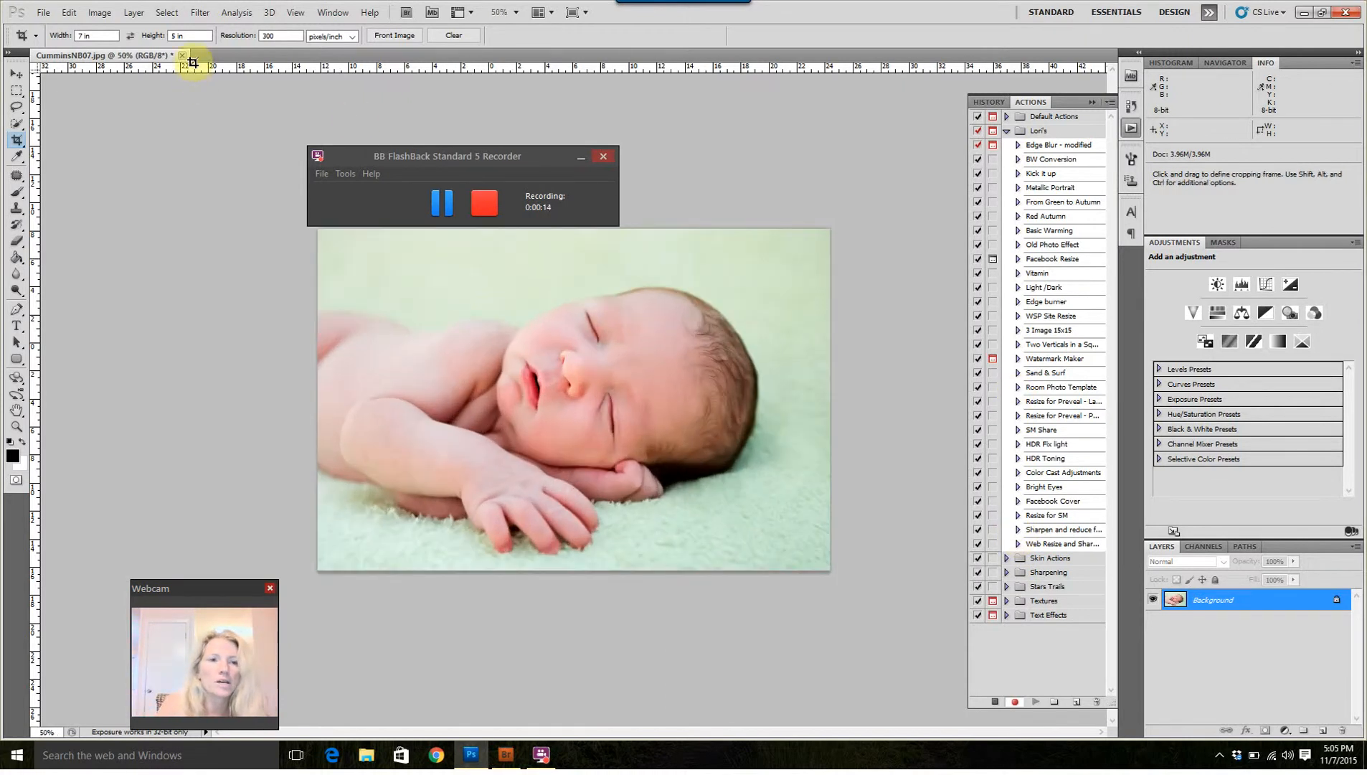
pyautogui.click(102, 13)
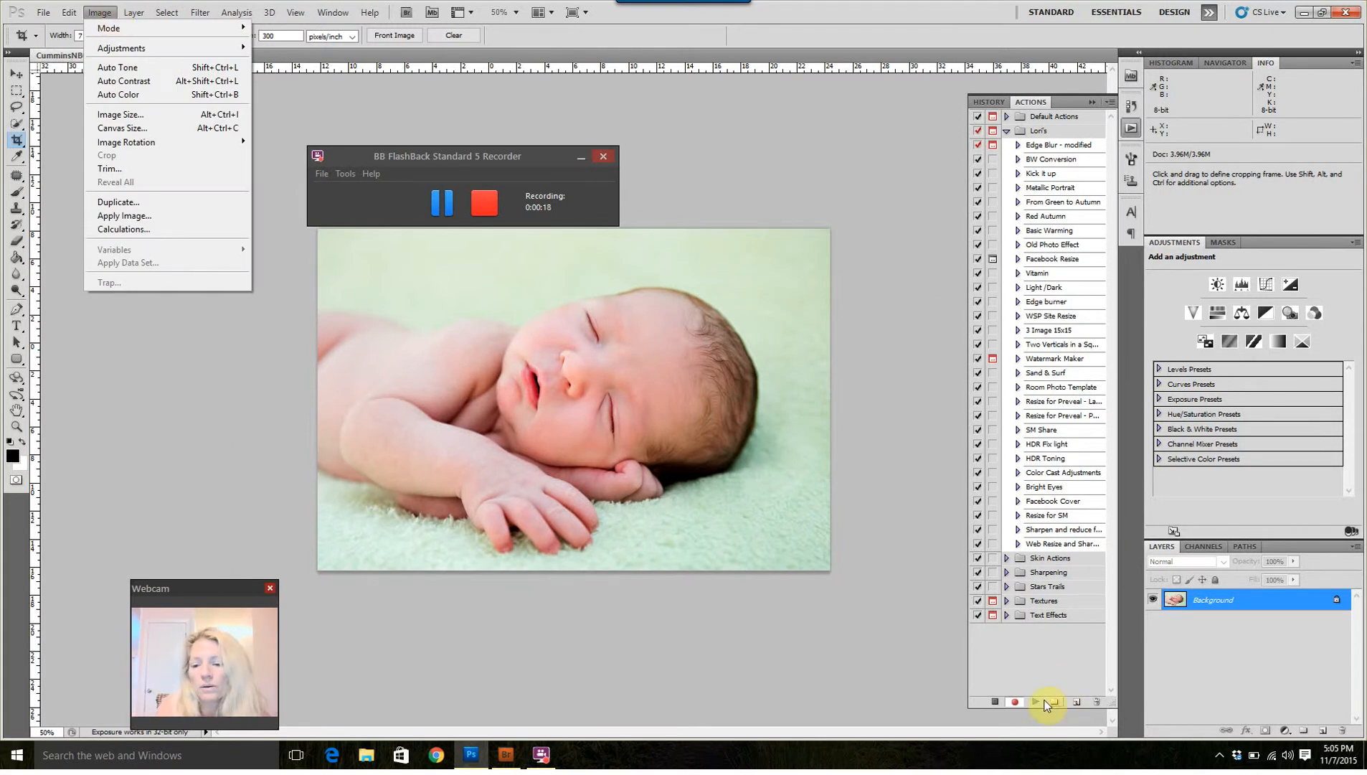
pyautogui.click(996, 699)
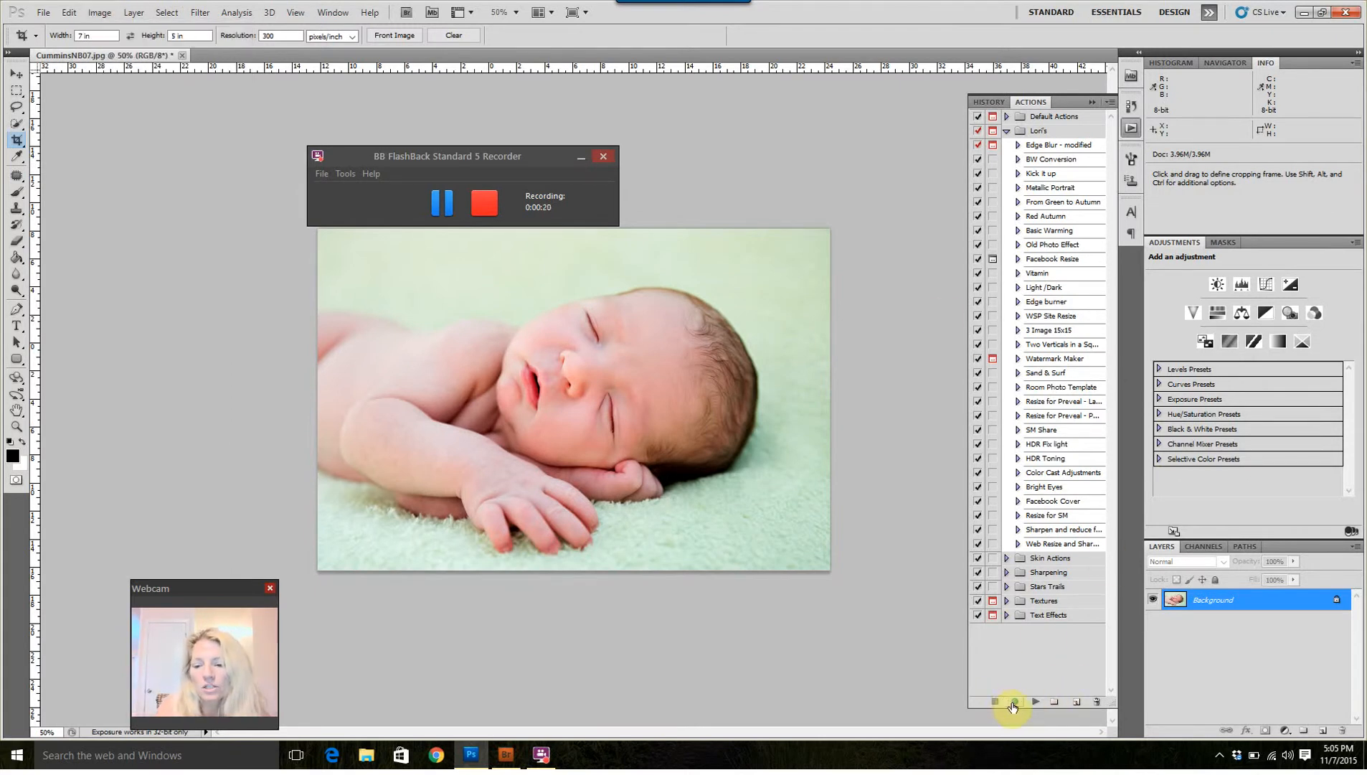
# Step: Create a new action and name it "Web Resize and Sharpen"
pyautogui.click(1078, 703)
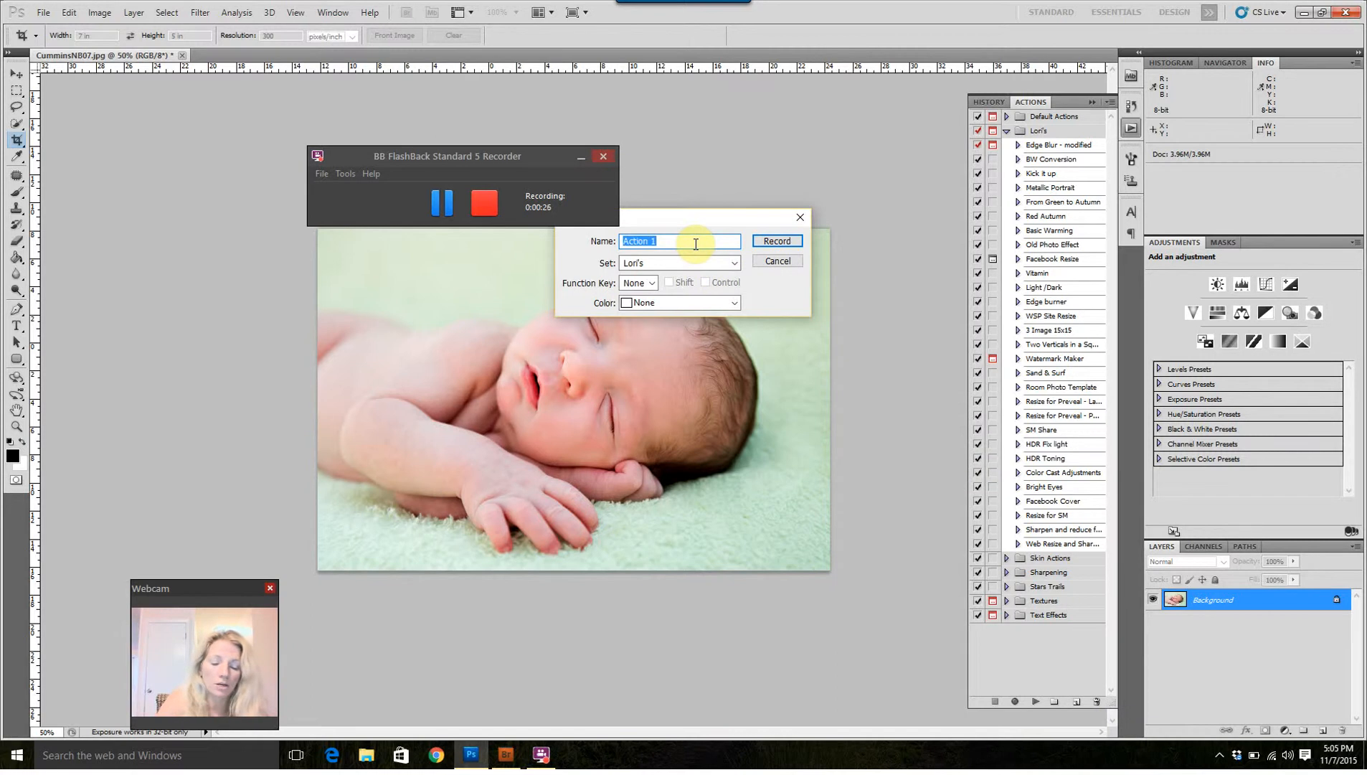
pyautogui.write('We b')
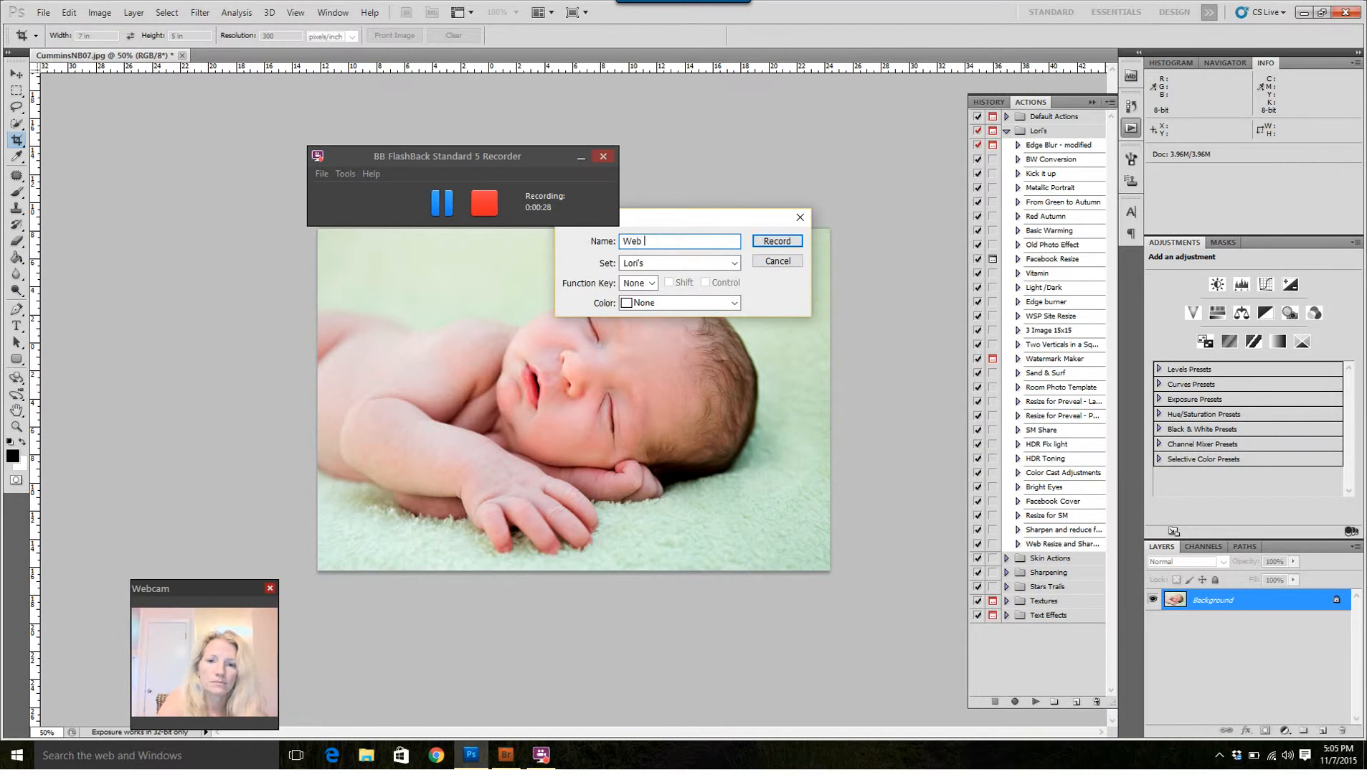
pyautogui.write('REs')
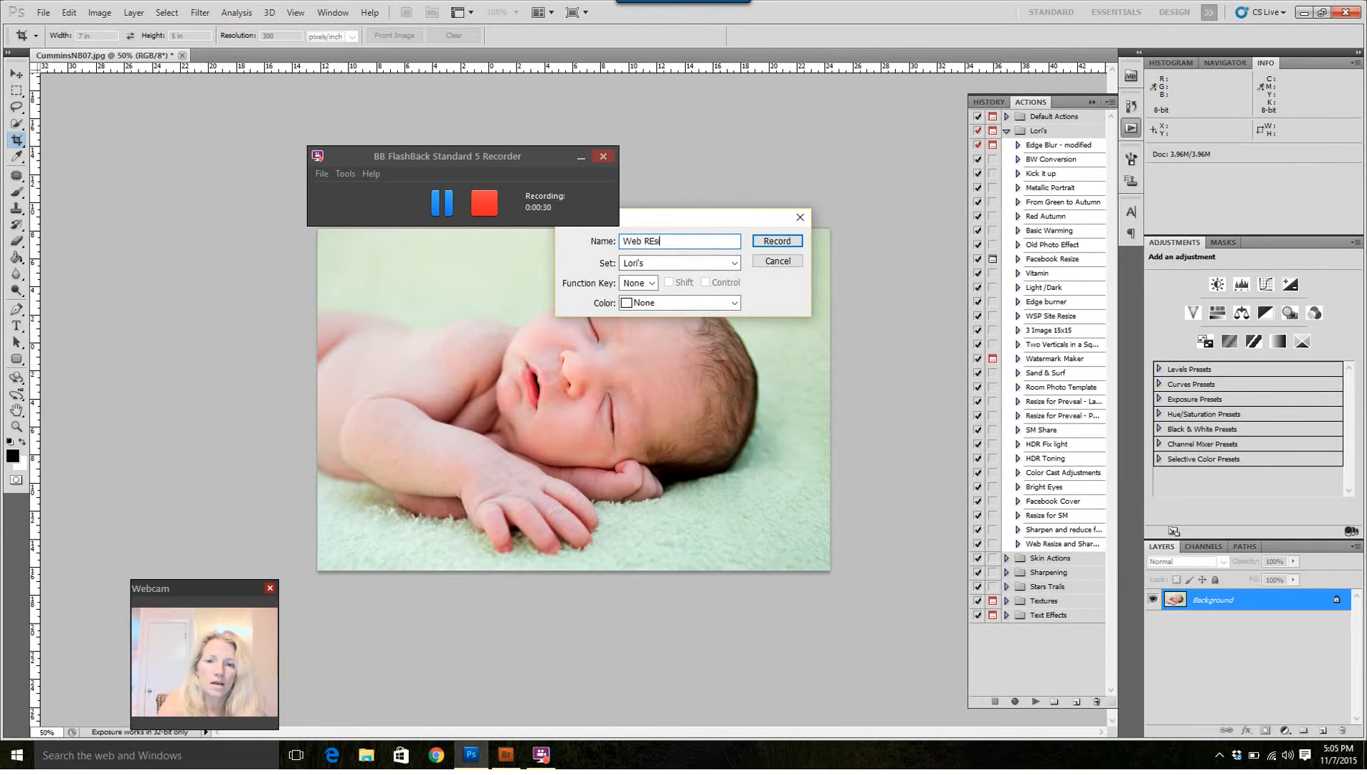
pyautogui.press('BackSpace')
pyautogui.press('BackSpace')
pyautogui.write('esize')
pyautogui.press('BackSpace')
pyautogui.press('BackSpace')
pyautogui.press('BackSpace')
pyautogui.write('ize and Sharpen')
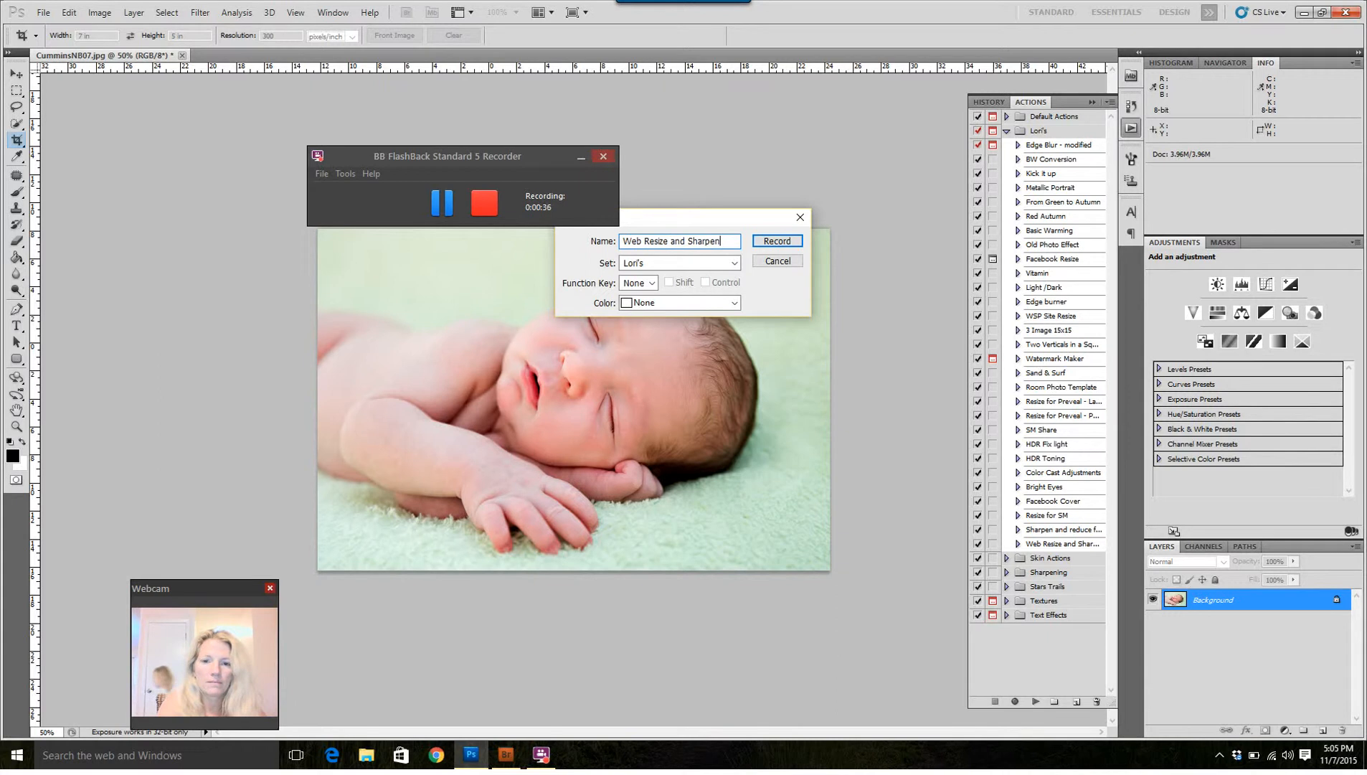
# Step: Assign the new action to the photographer's personal action set and start recording it
pyautogui.click(675, 264)
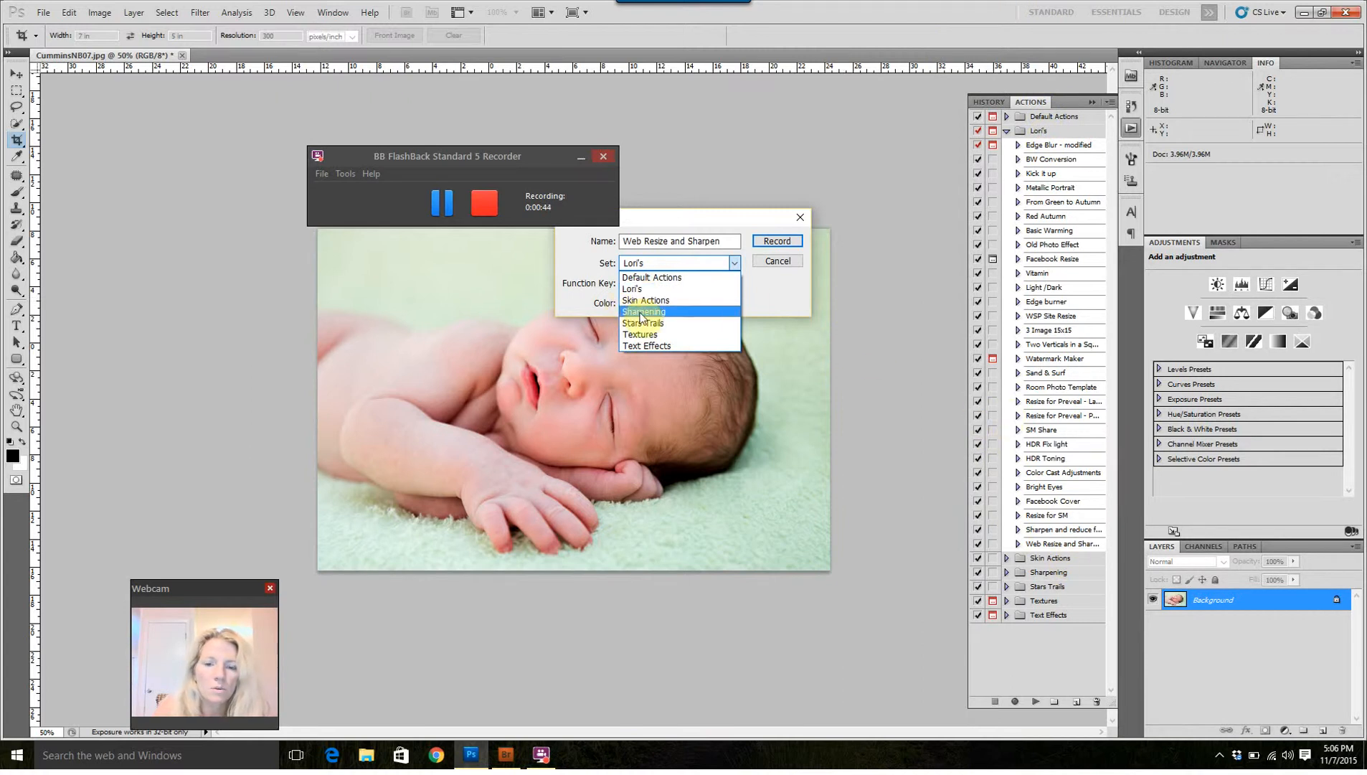
pyautogui.click(640, 288)
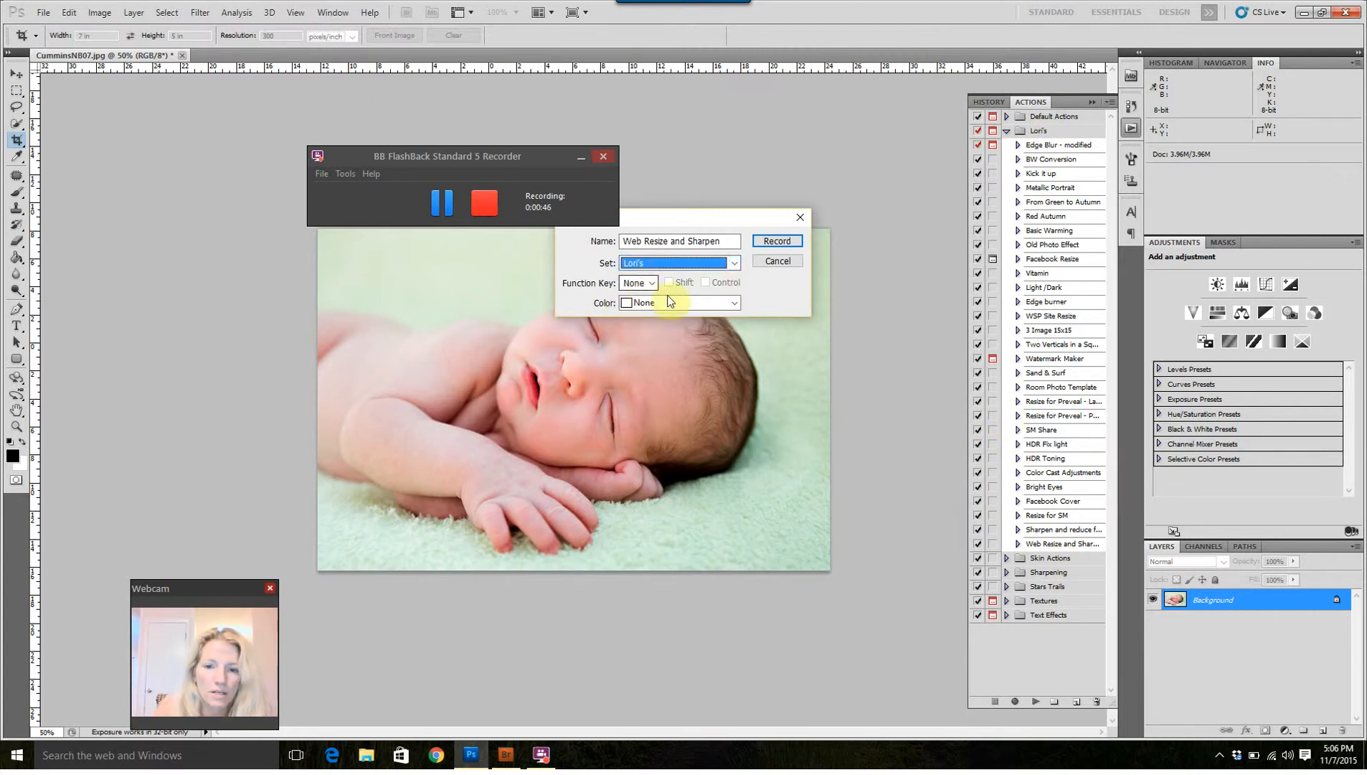
pyautogui.click(771, 242)
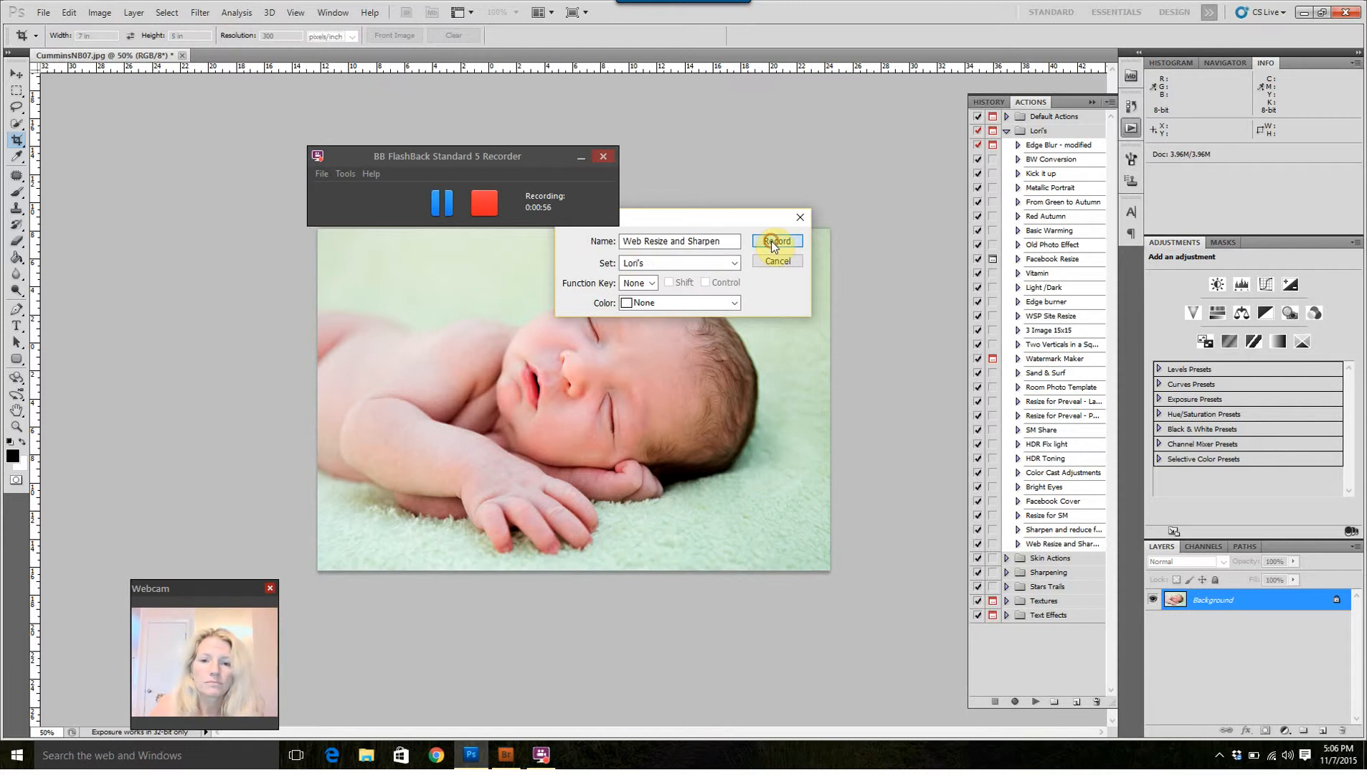
pyautogui.moveTo(584, 159); pyautogui.dragTo(772, 667)
pyautogui.click(769, 663)
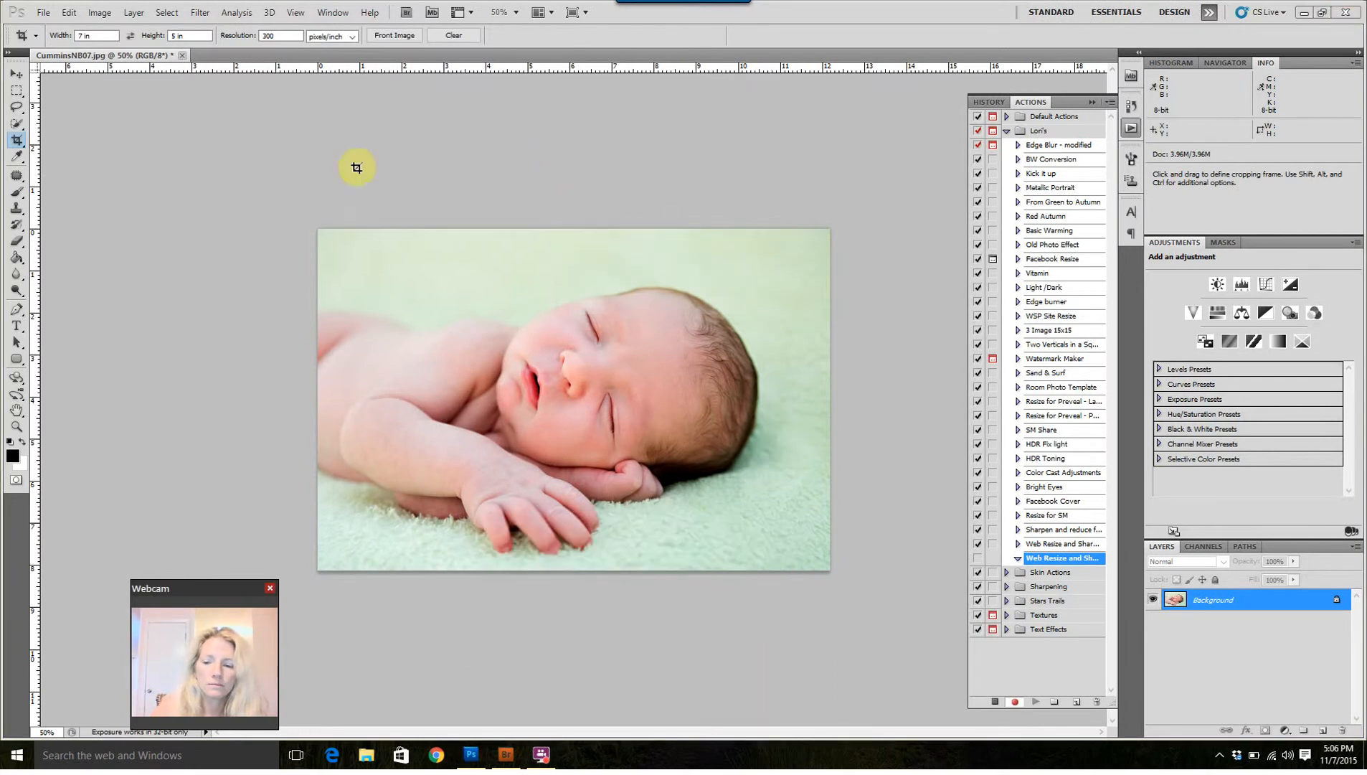
# Step: Resize the newborn photo to 20 percent of its pixel width and height, with proportions constrained
pyautogui.click(100, 12)
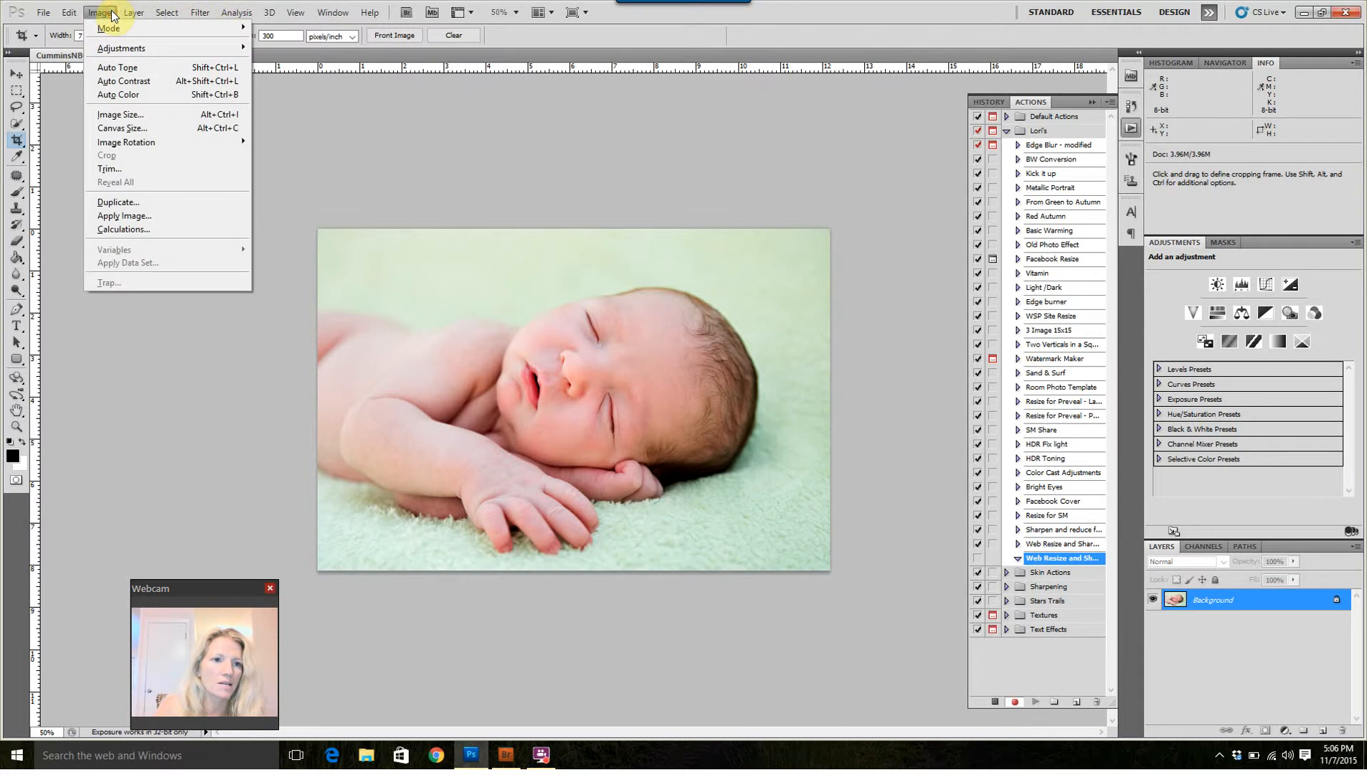
pyautogui.click(105, 115)
pyautogui.click(687, 214)
pyautogui.click(677, 236)
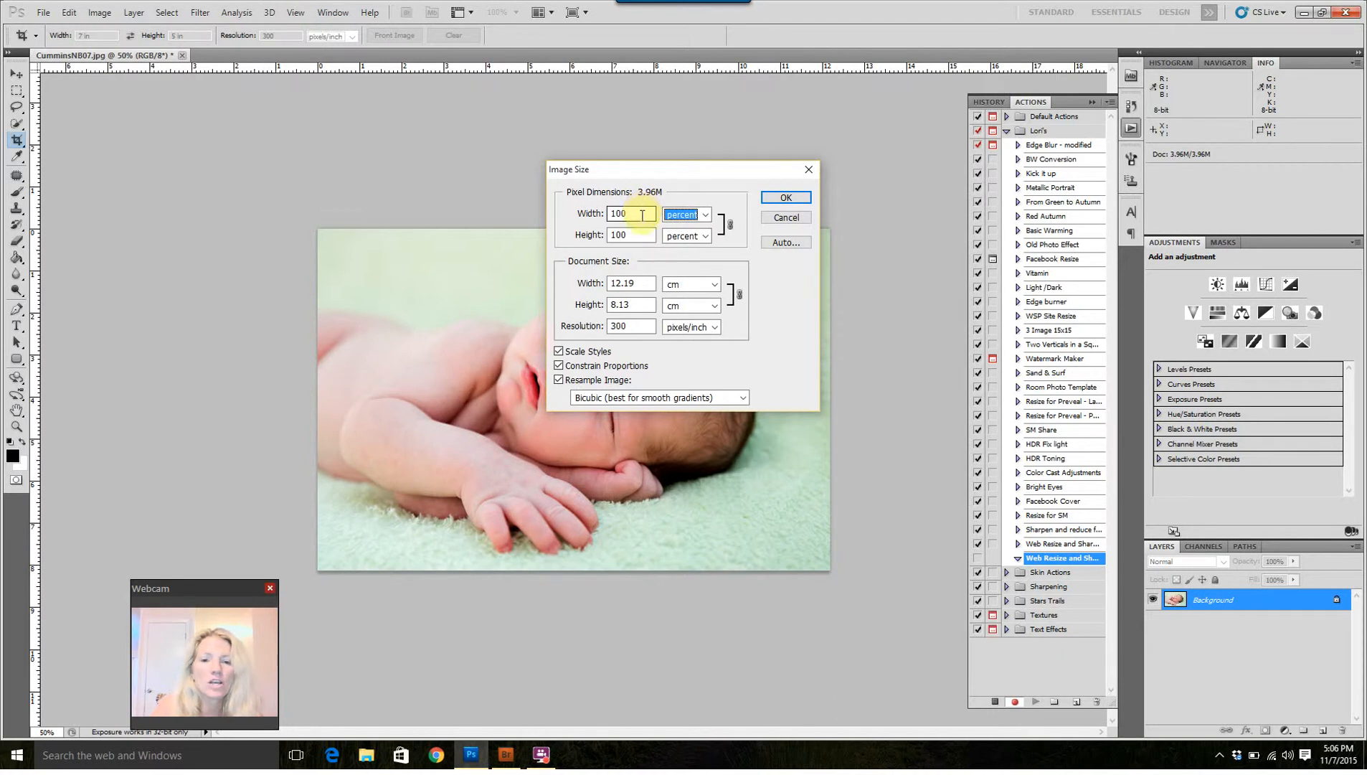
pyautogui.click(642, 215)
pyautogui.doubleClick(642, 214)
pyautogui.write('20')
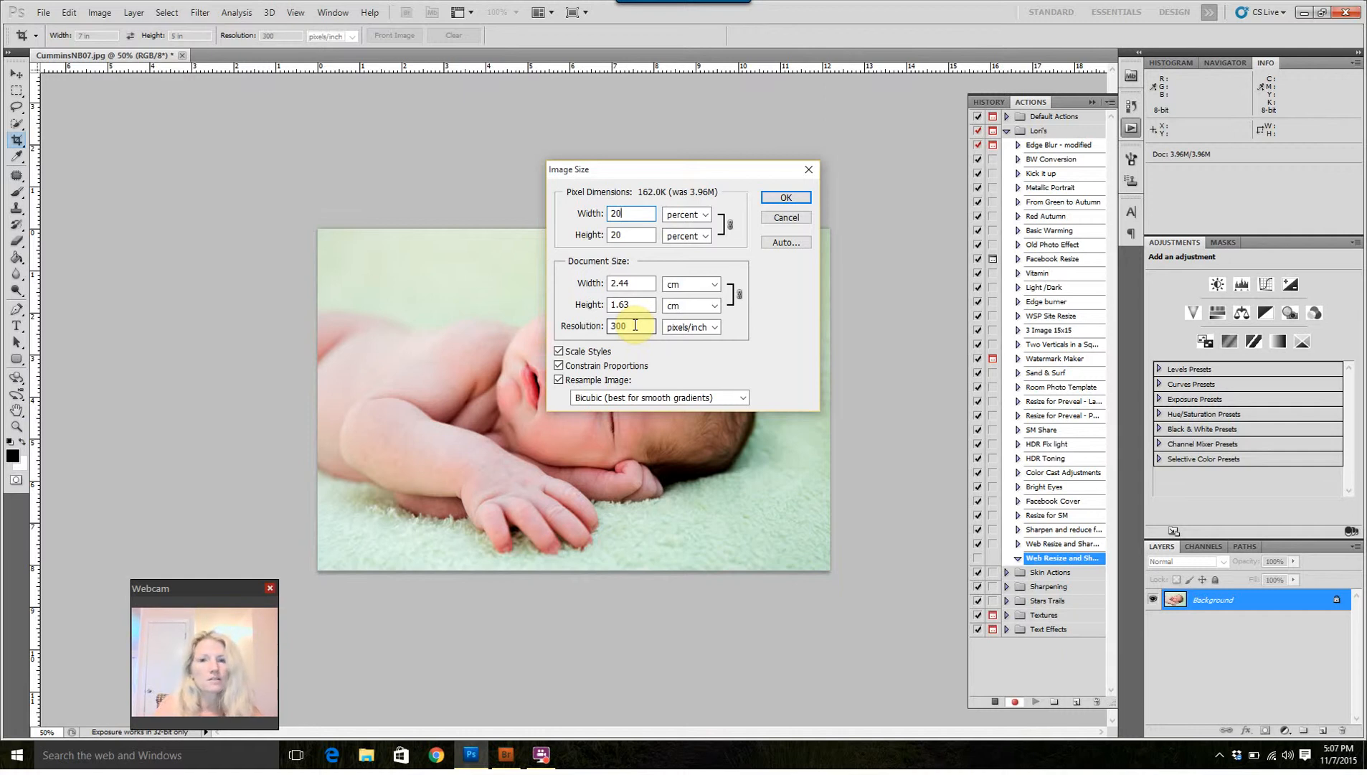
pyautogui.click(609, 326)
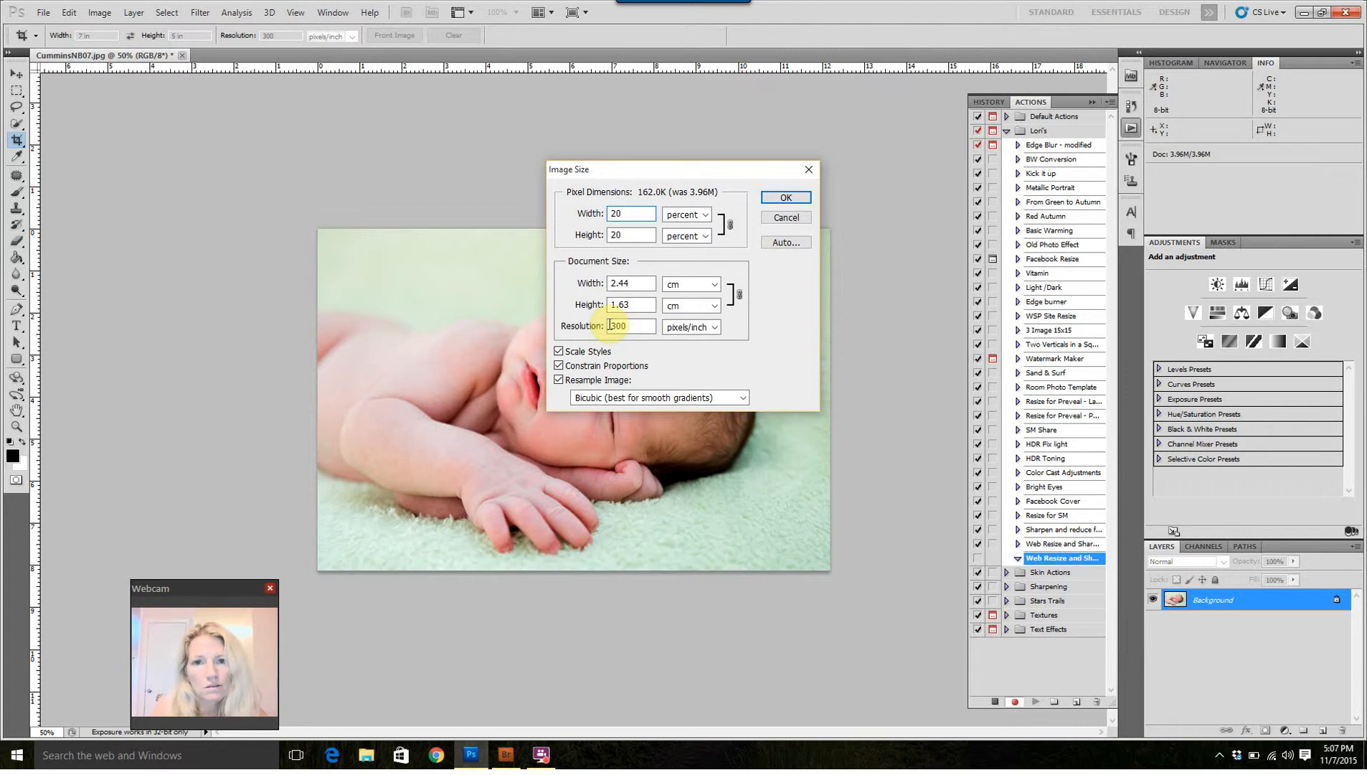
pyautogui.click(787, 198)
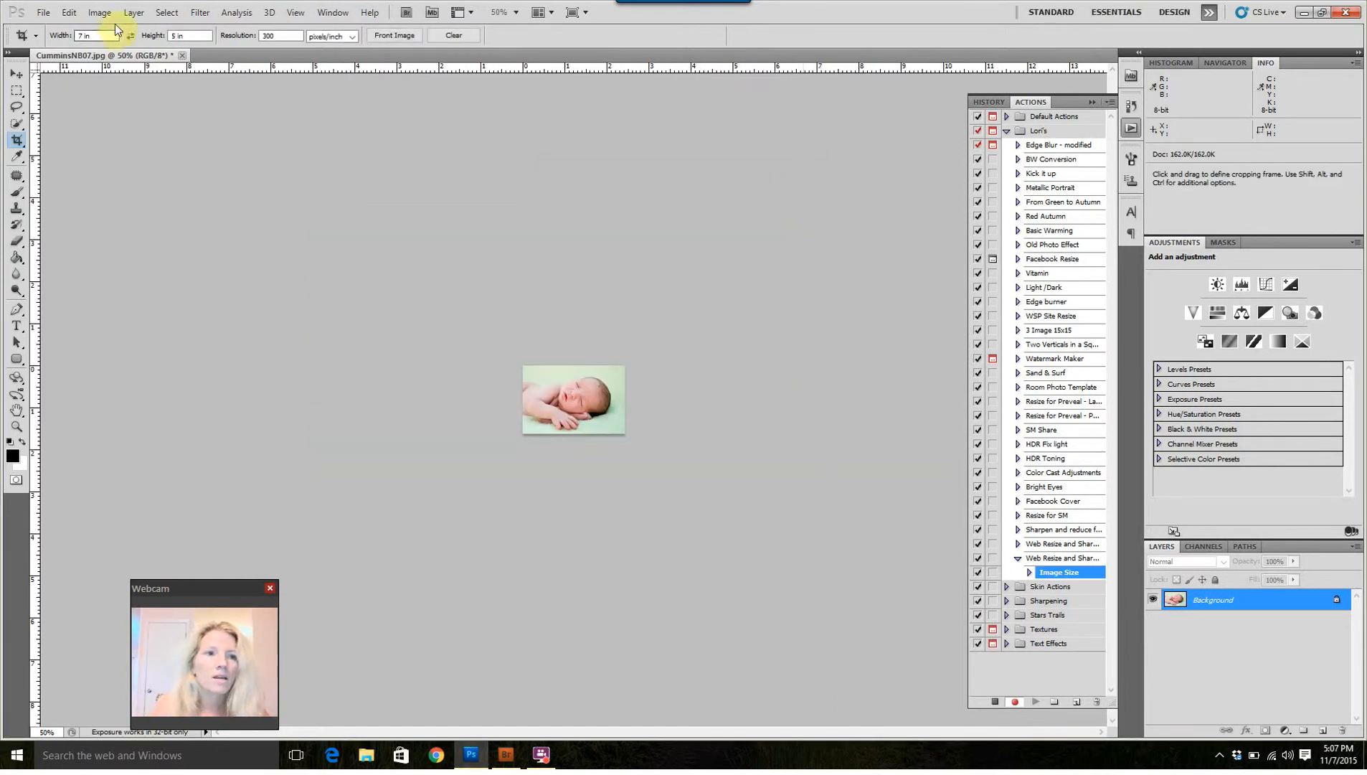
# Step: Apply an Unsharp Mask to the resized photo with a radius of 0.8 pixels and a threshold of 3 levels
pyautogui.click(205, 12)
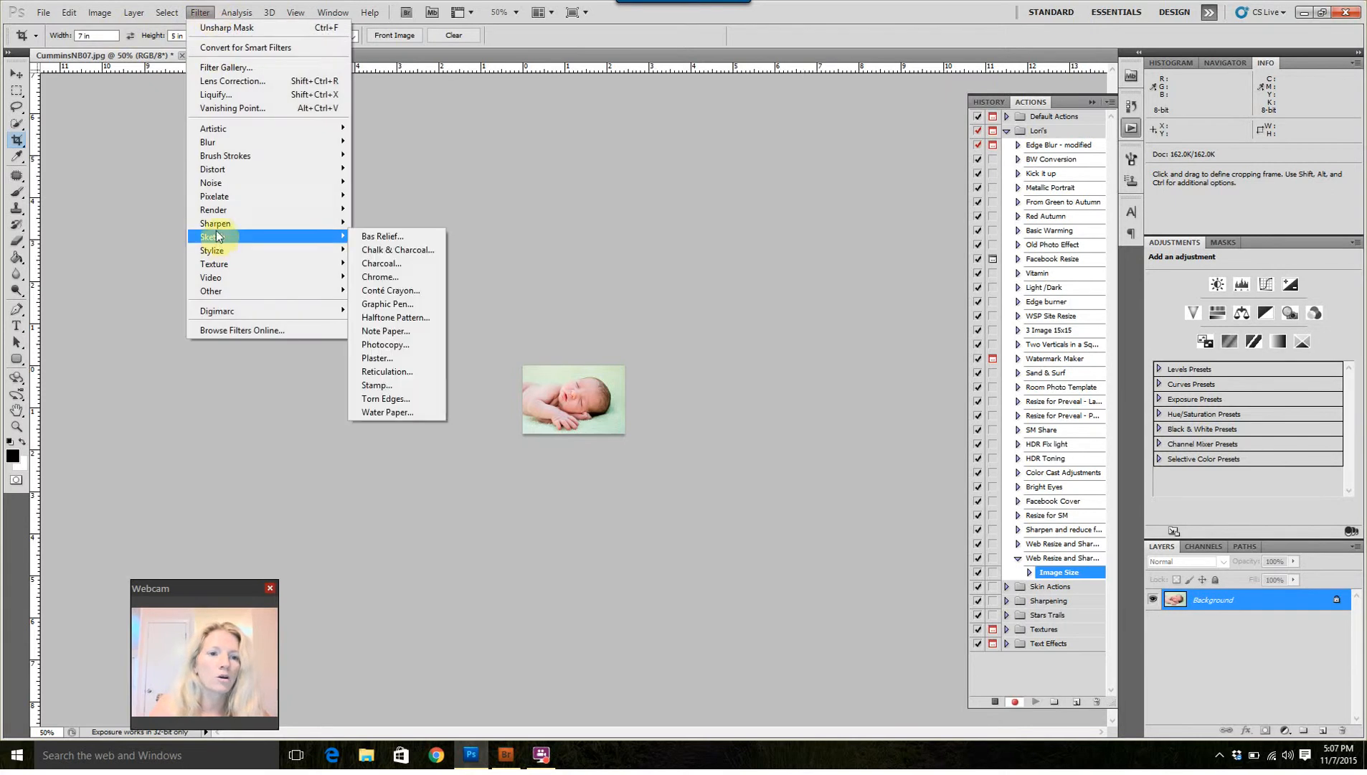
pyautogui.moveTo(218, 228)
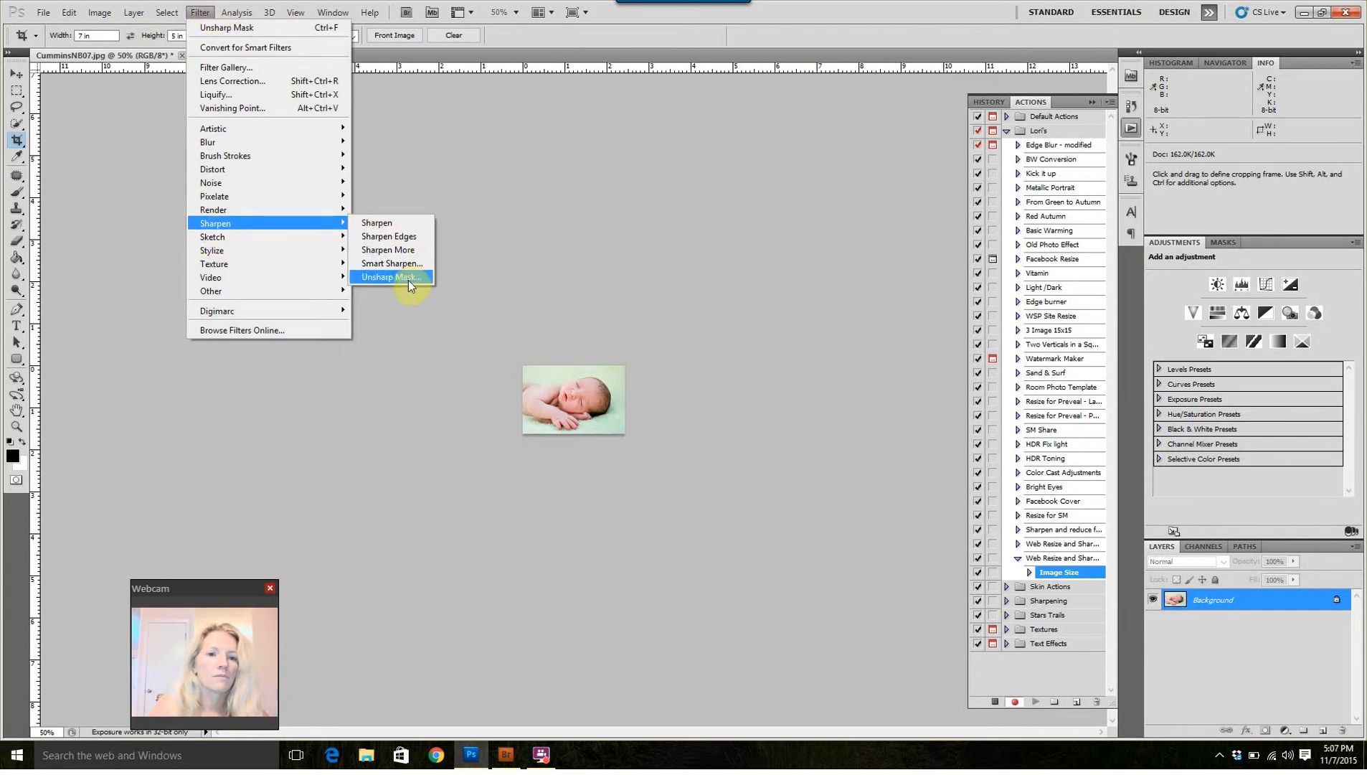
pyautogui.click(408, 278)
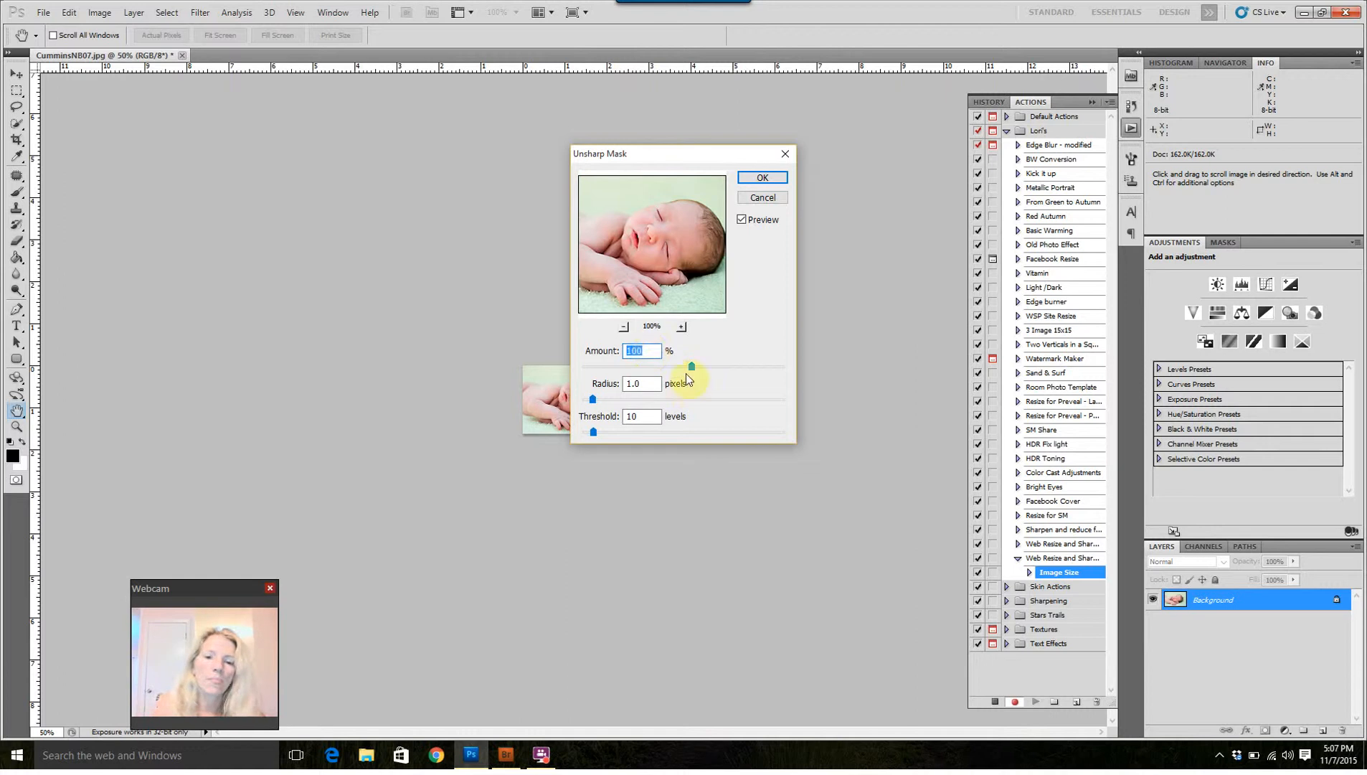
pyautogui.doubleClick(654, 417)
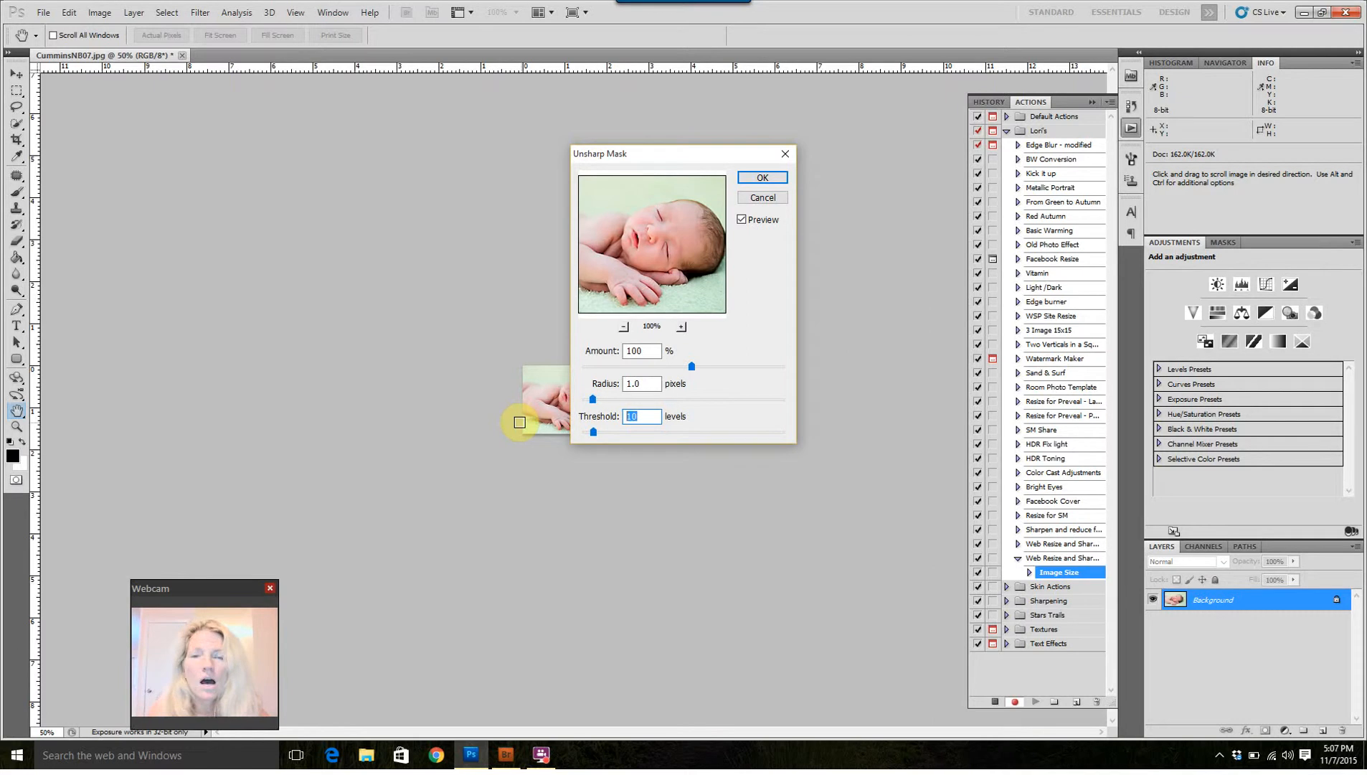
pyautogui.write('3')
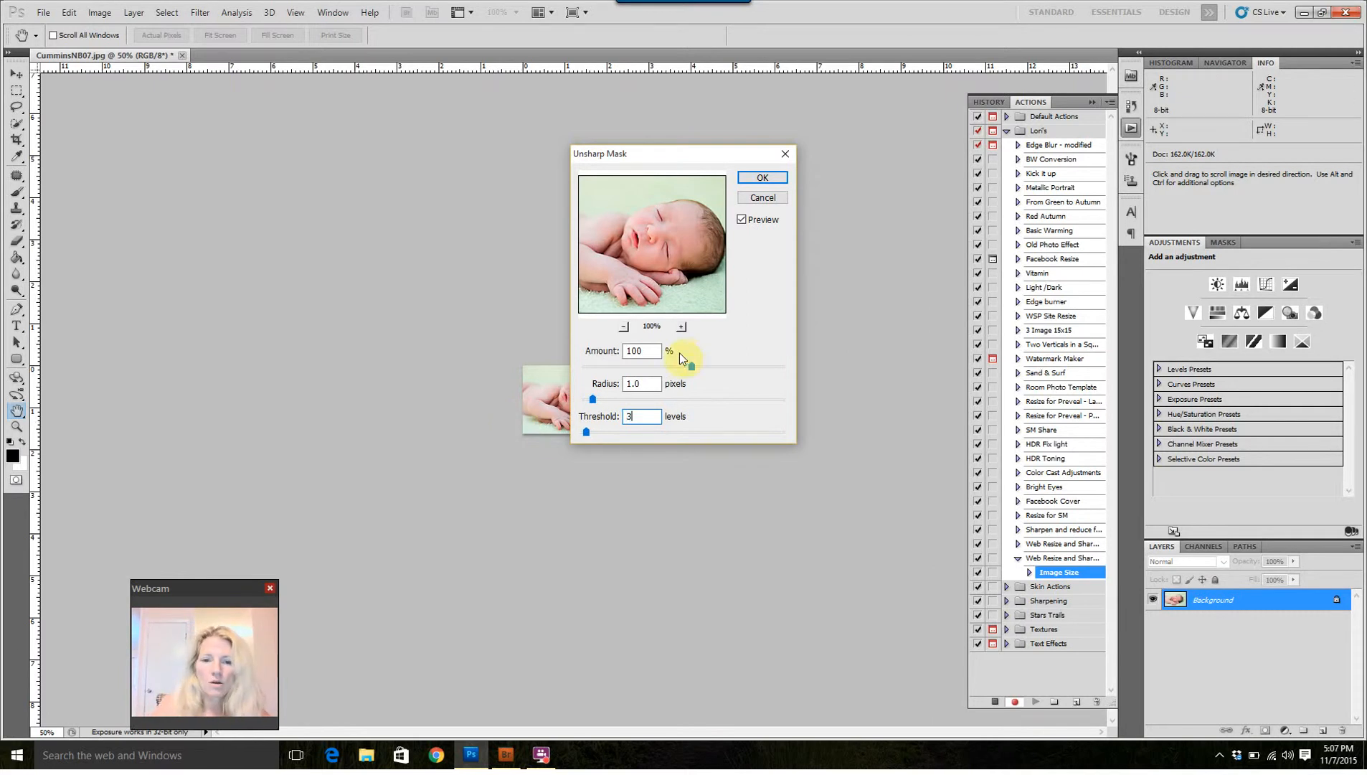
pyautogui.click(645, 383)
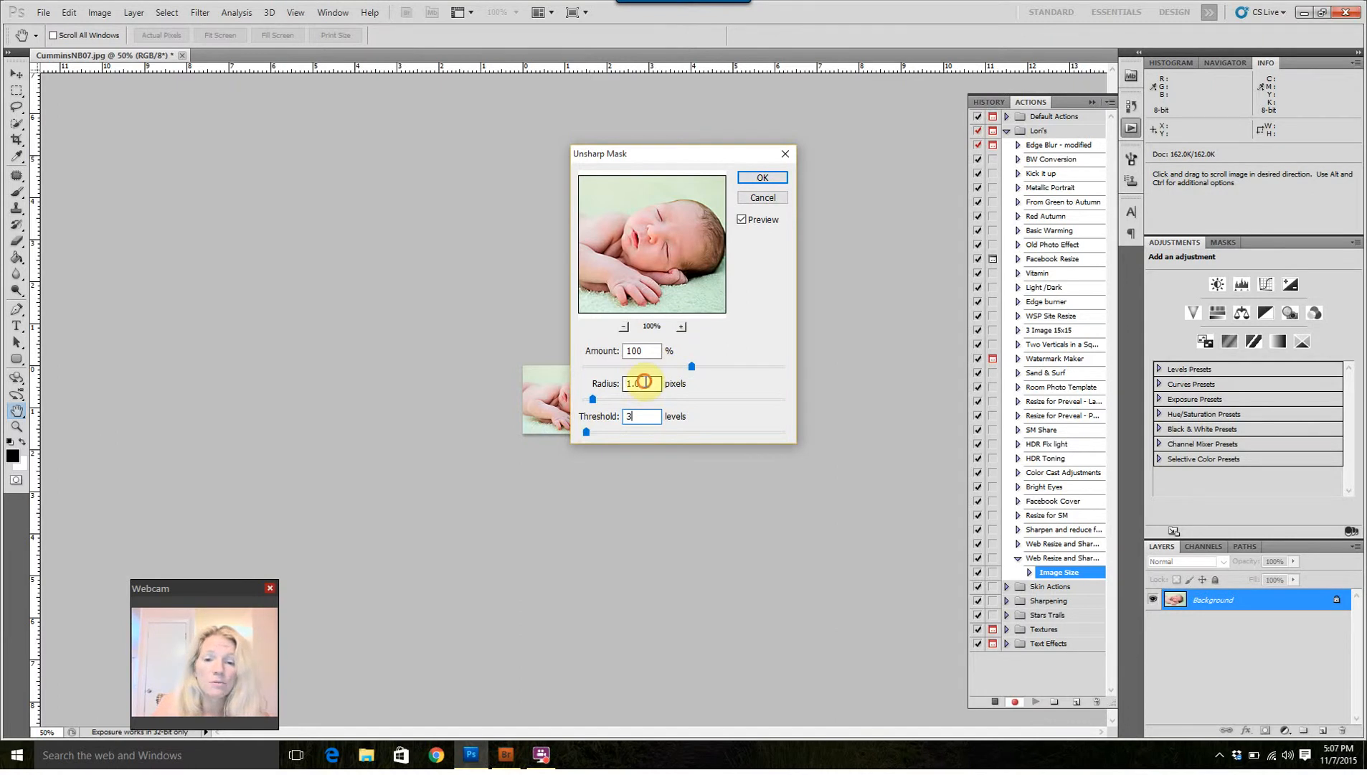
pyautogui.write('.8')
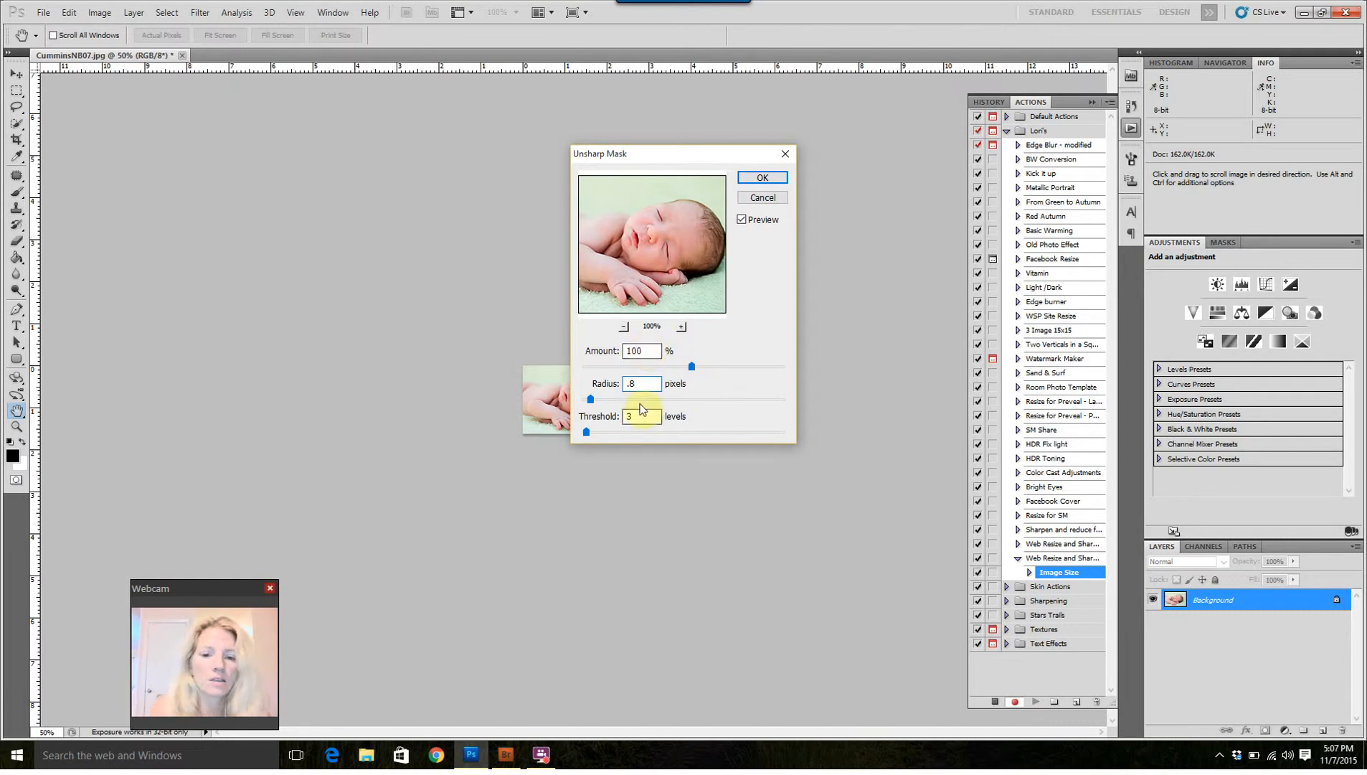
pyautogui.click(784, 177)
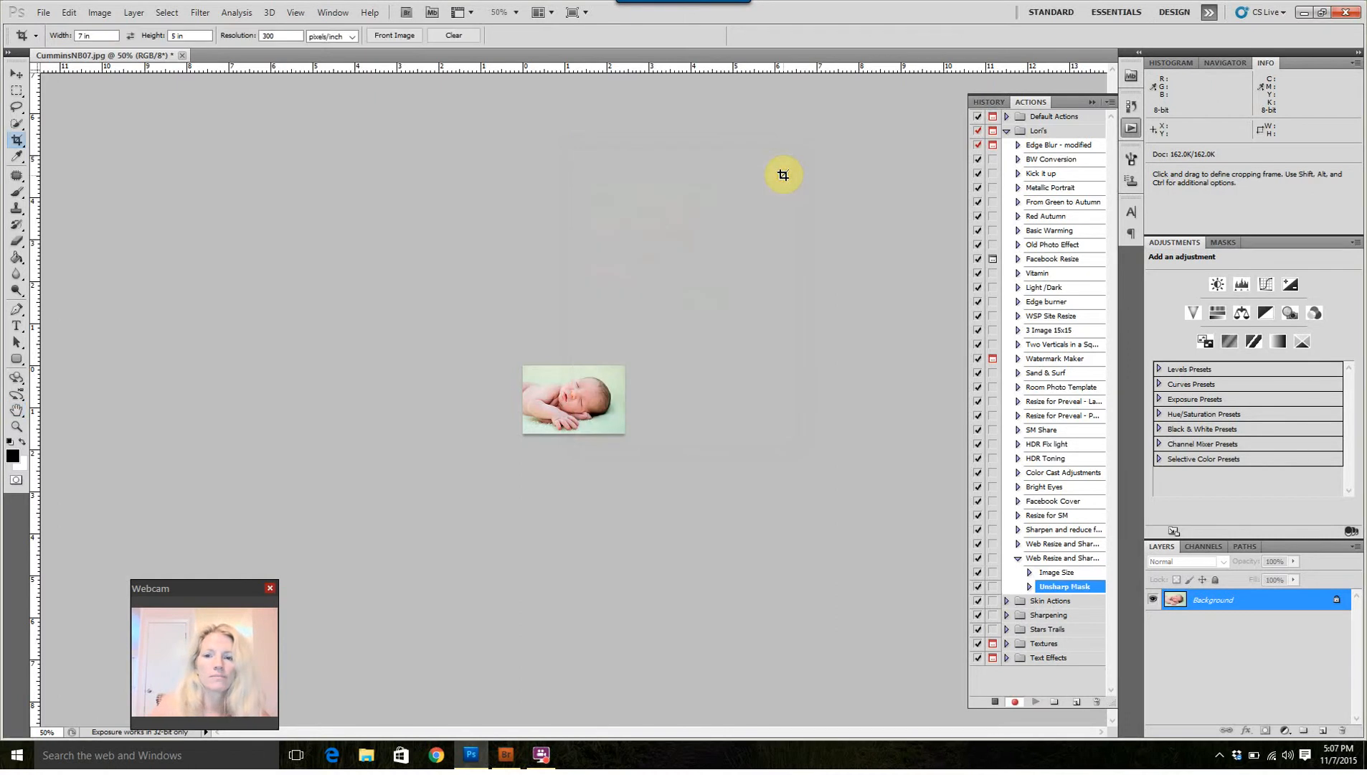
# Step: Stop recording the Web Resize and Sharpen action and quit Photoshop without saving the resized photo
pyautogui.click(994, 702)
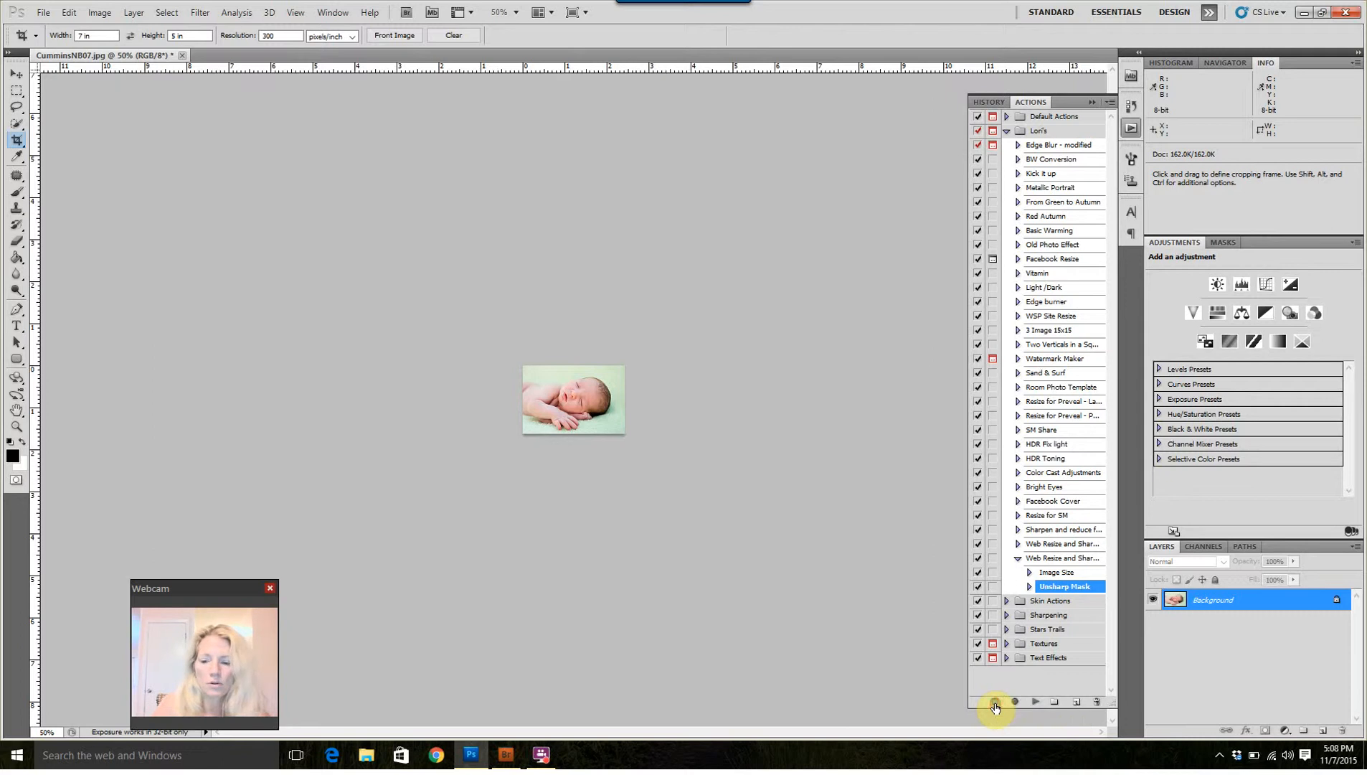
pyautogui.click(1071, 558)
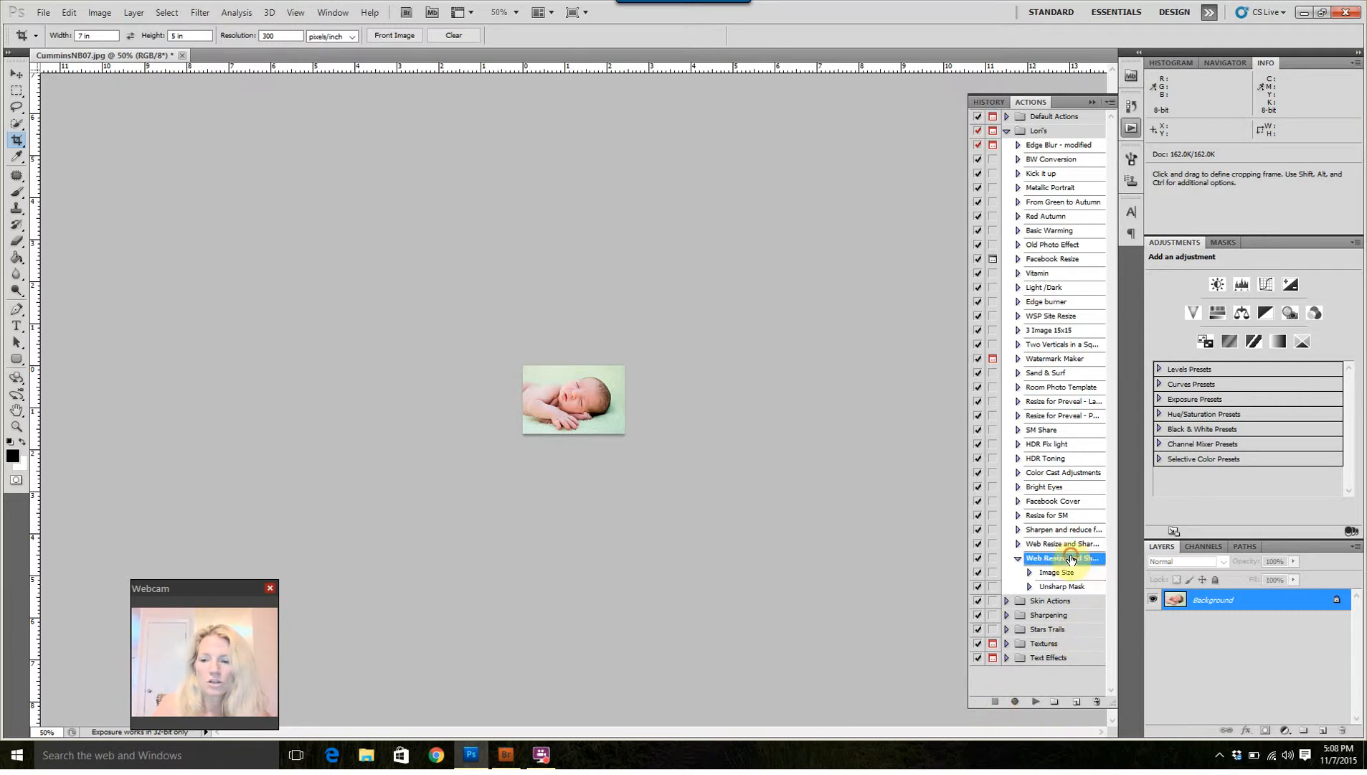
pyautogui.doubleClick(1072, 558)
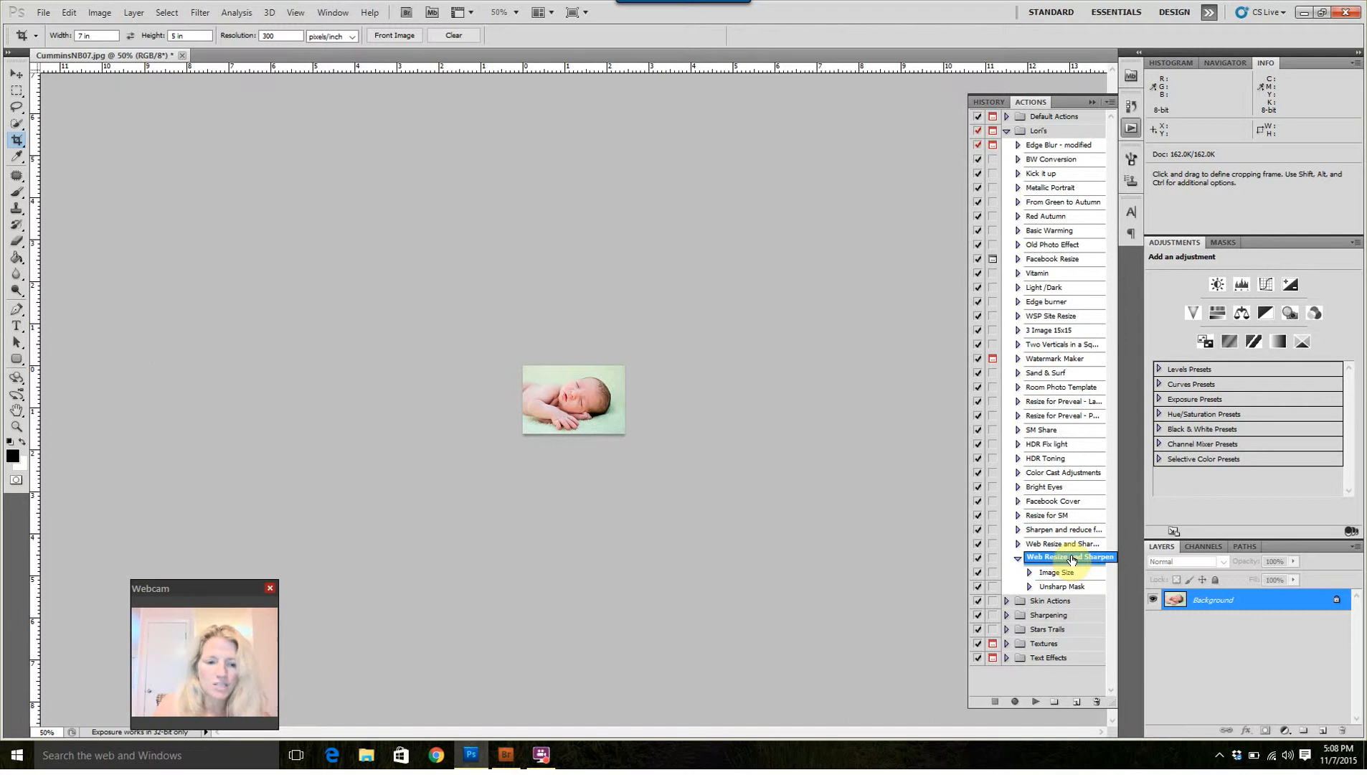
pyautogui.click(1352, 12)
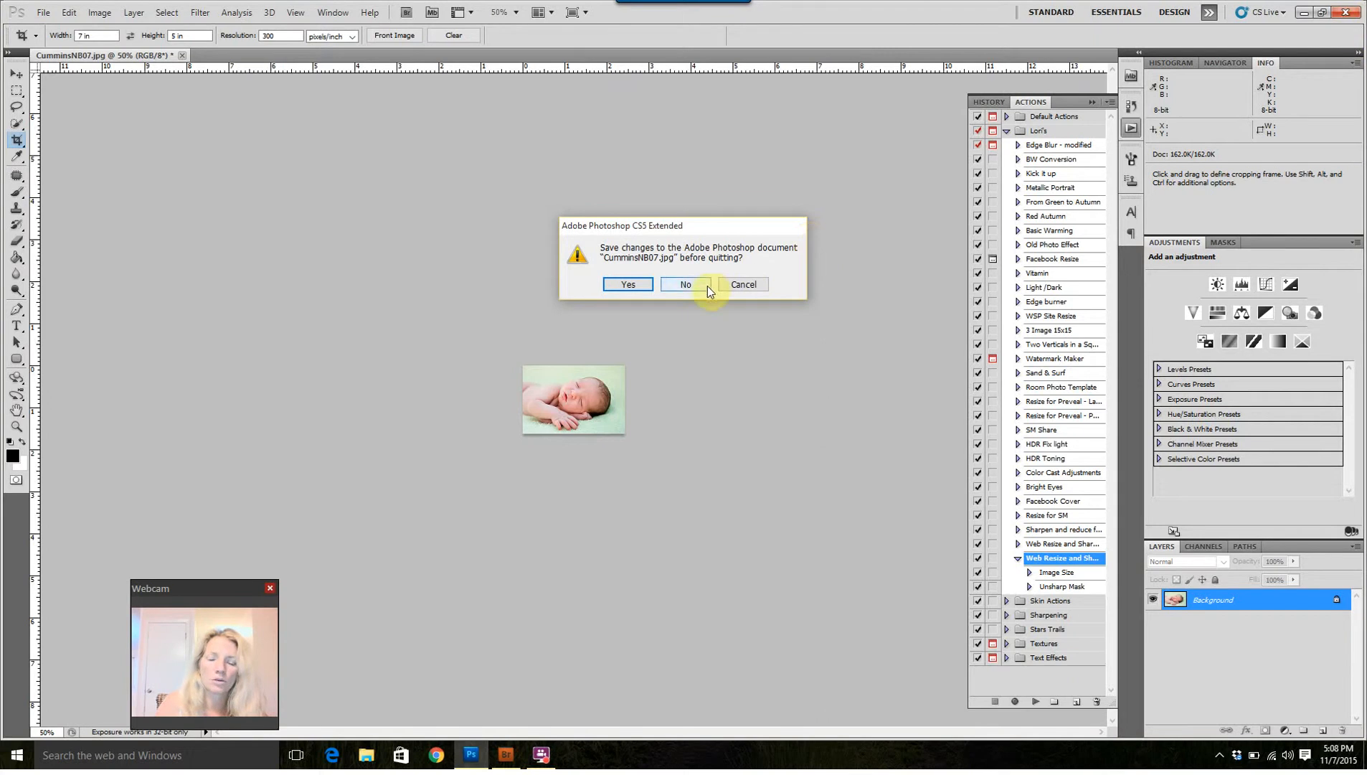
pyautogui.click(685, 285)
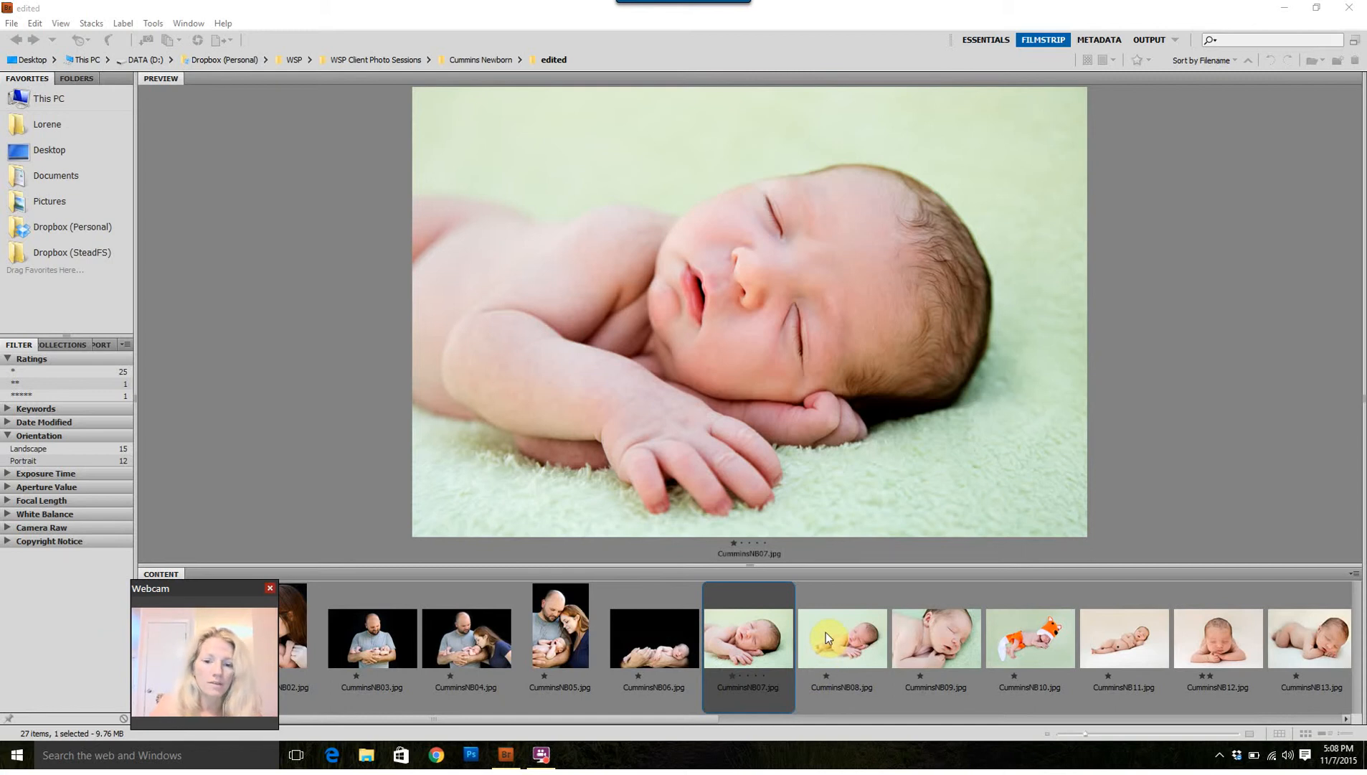
pyautogui.click(854, 634)
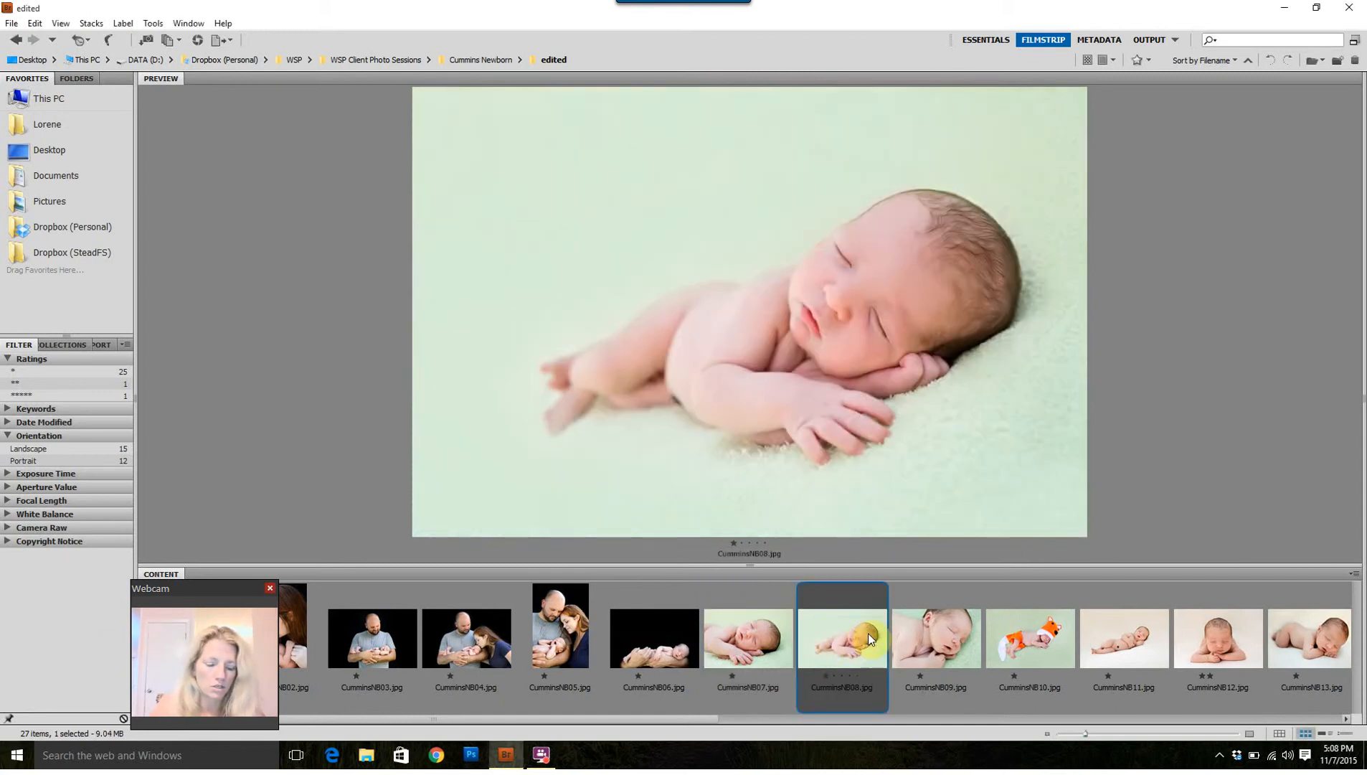
pyautogui.hotkey('ctrl', 'a')
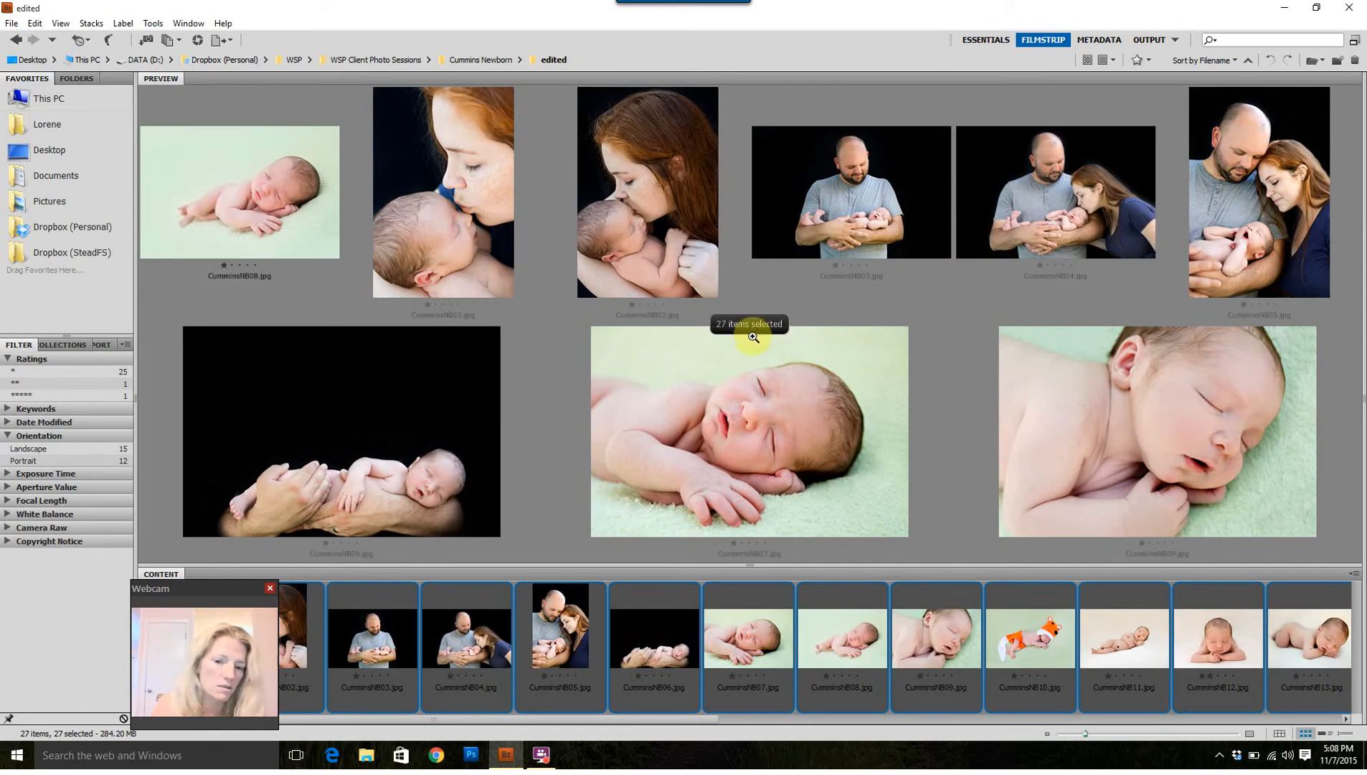
pyautogui.hotkey('ctrl', 'd')
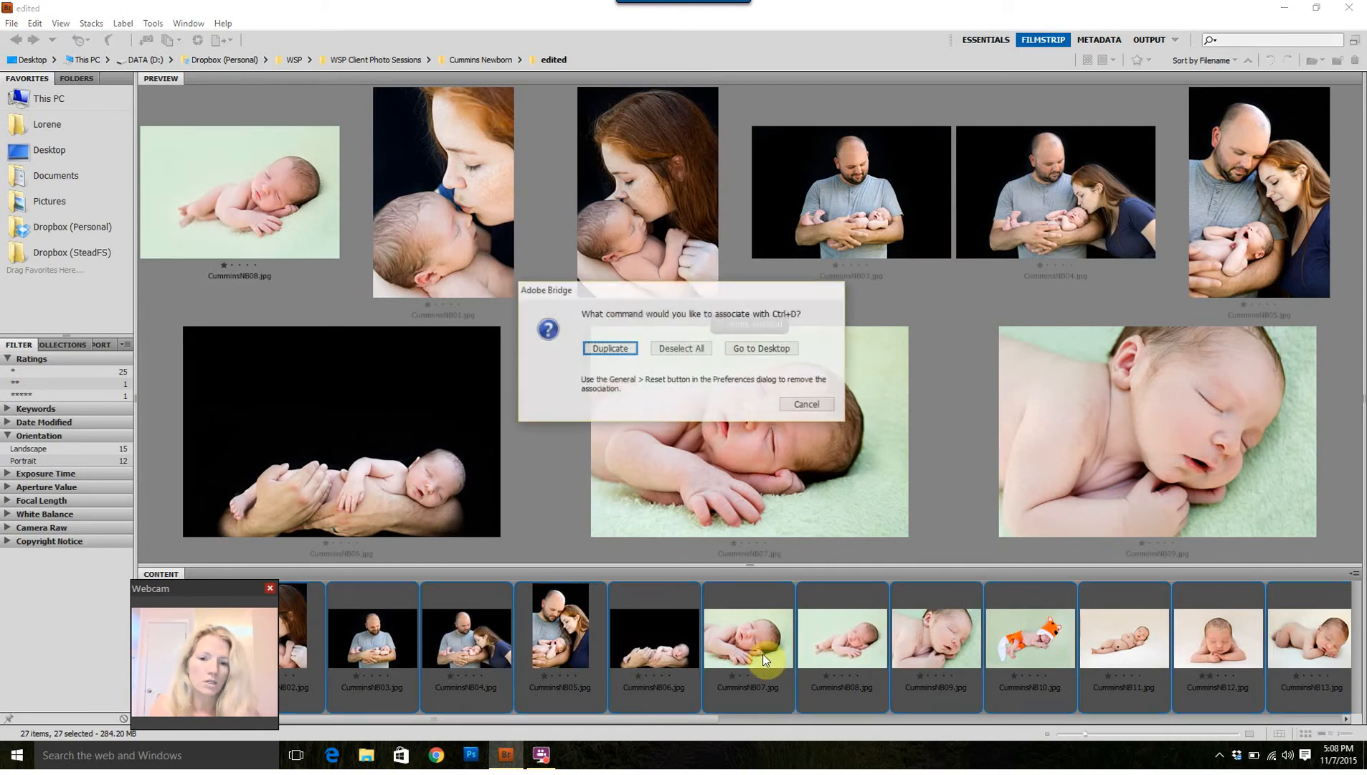
pyautogui.click(698, 348)
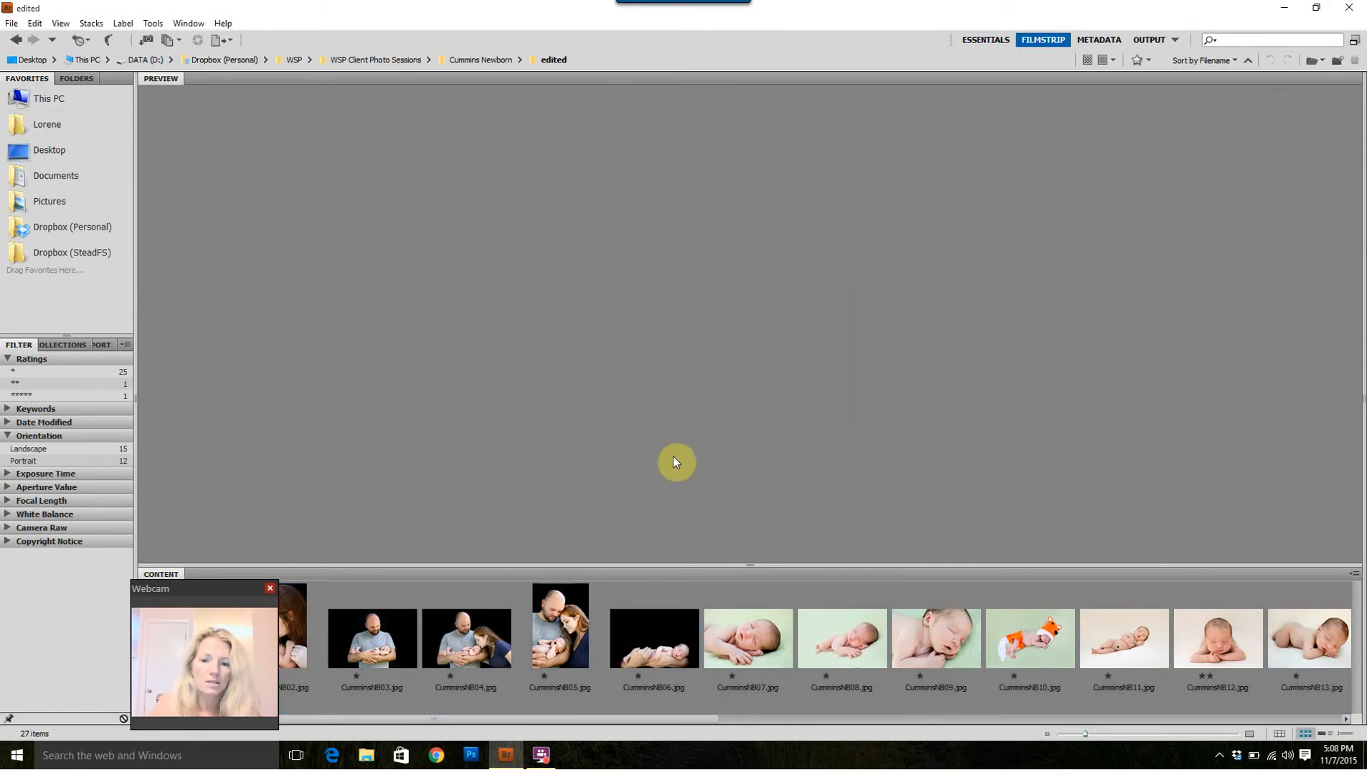
# Step: Select the four consecutive newborn photos numbered 07 to 10 and send them to Photoshop's Image Processor
pyautogui.click(751, 630)
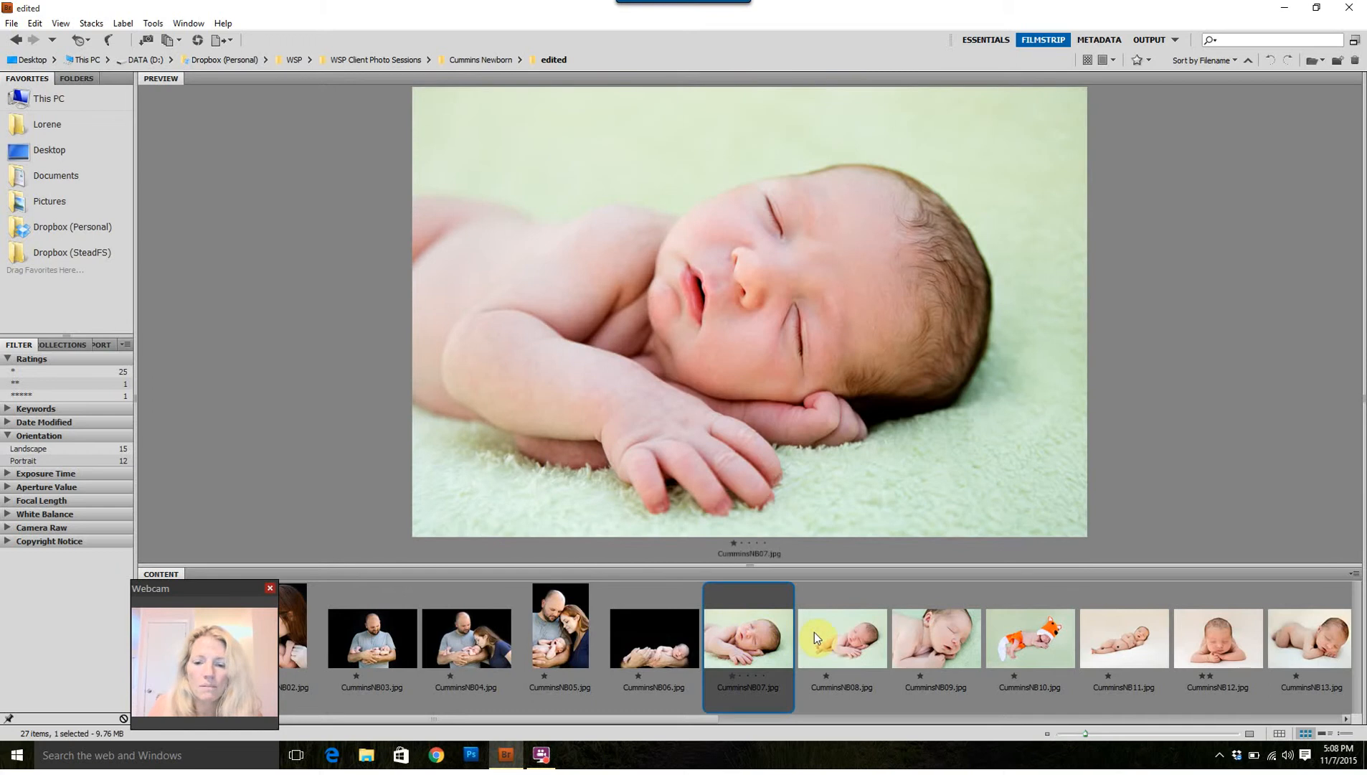
pyautogui.keyDown('ctrl'); pyautogui.click(873, 631); pyautogui.keyUp('ctrl')
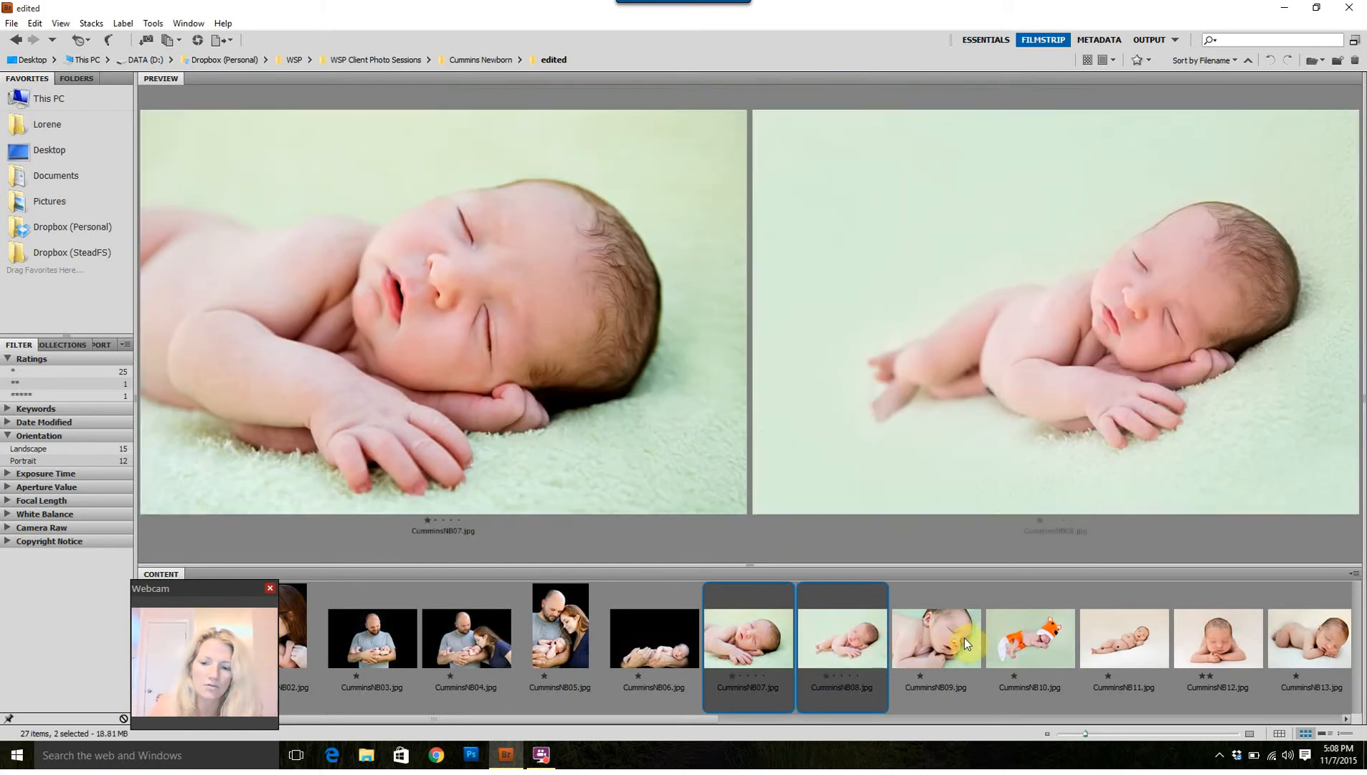
pyautogui.keyDown('ctrl'); pyautogui.click(966, 636); pyautogui.keyUp('ctrl')
pyautogui.keyDown('ctrl'); pyautogui.click(1004, 640); pyautogui.keyUp('ctrl')
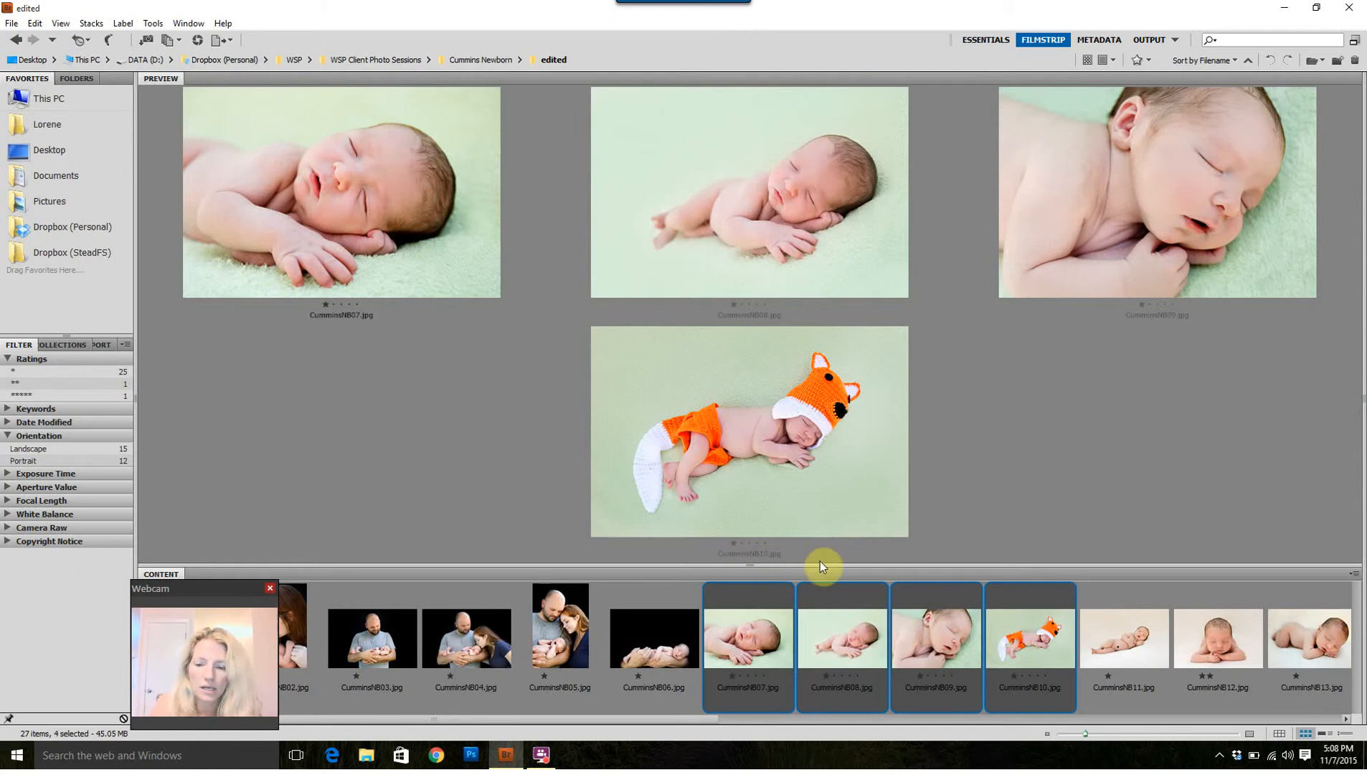
pyautogui.click(153, 22)
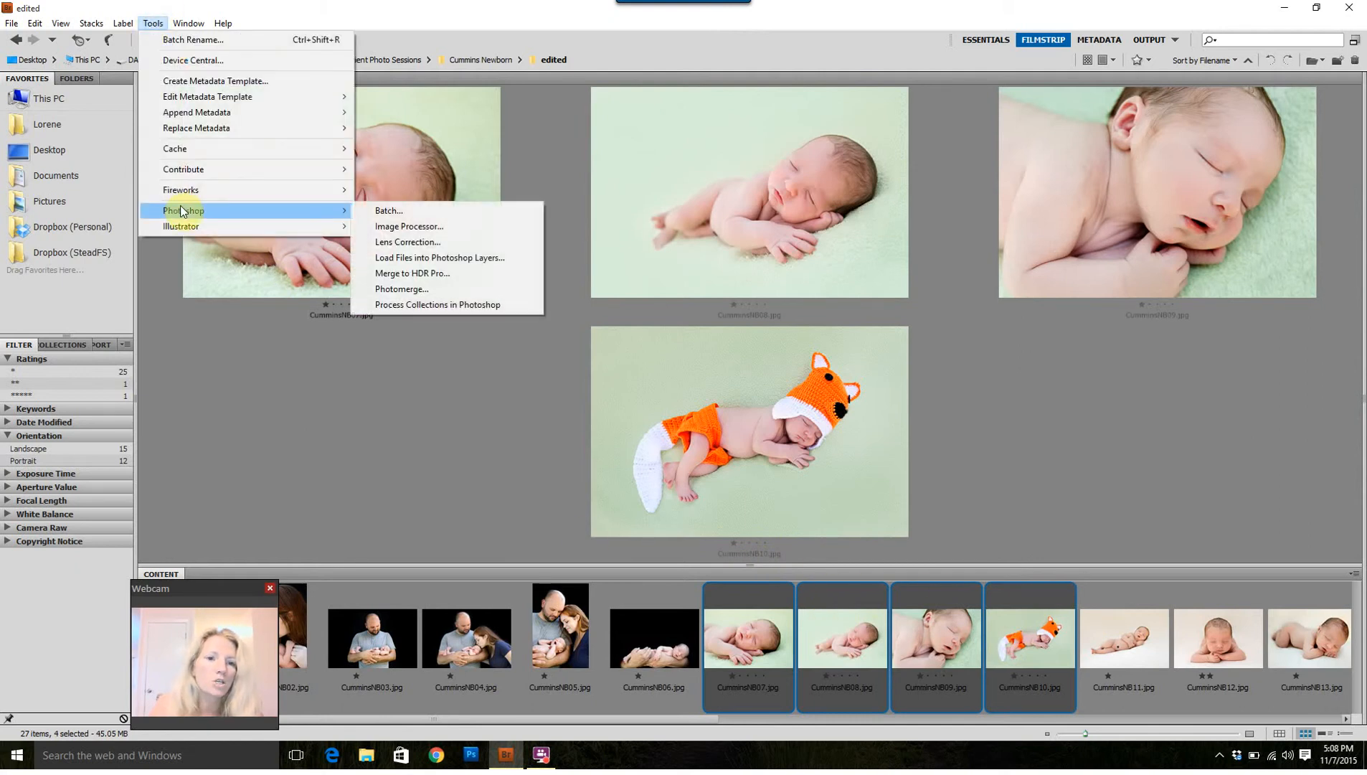
pyautogui.click(385, 226)
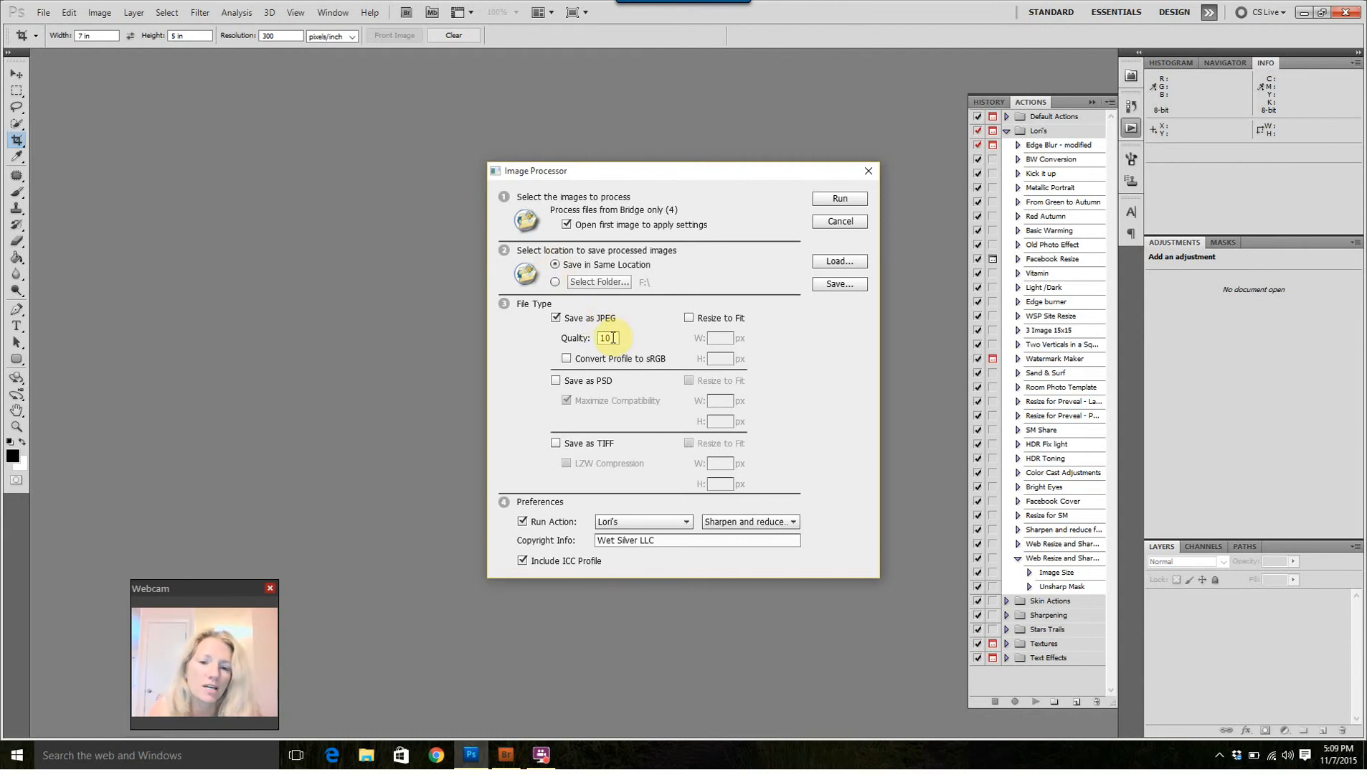
# Step: Choose the last-listed Web Resize and Sharpen action from the photographer's personal set and run the Image Processor
pyautogui.click(638, 523)
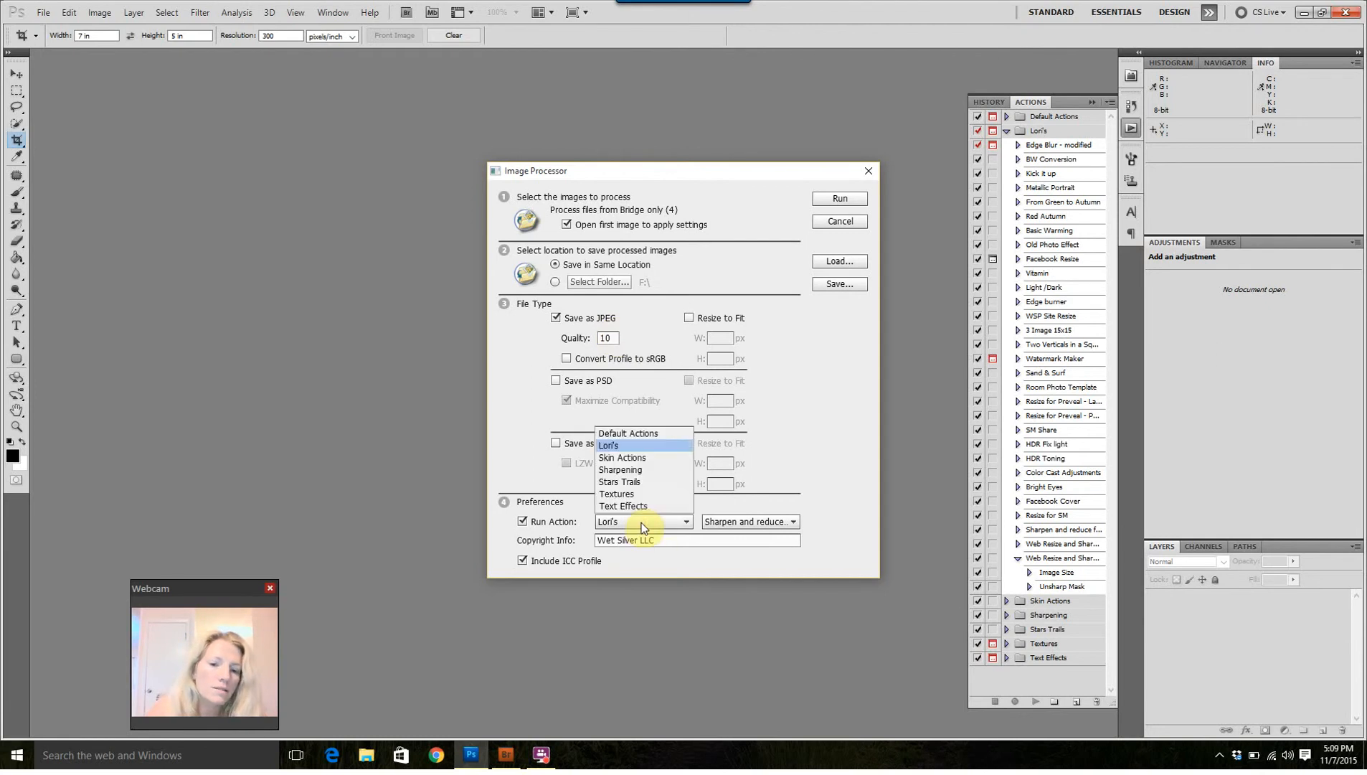
pyautogui.click(636, 526)
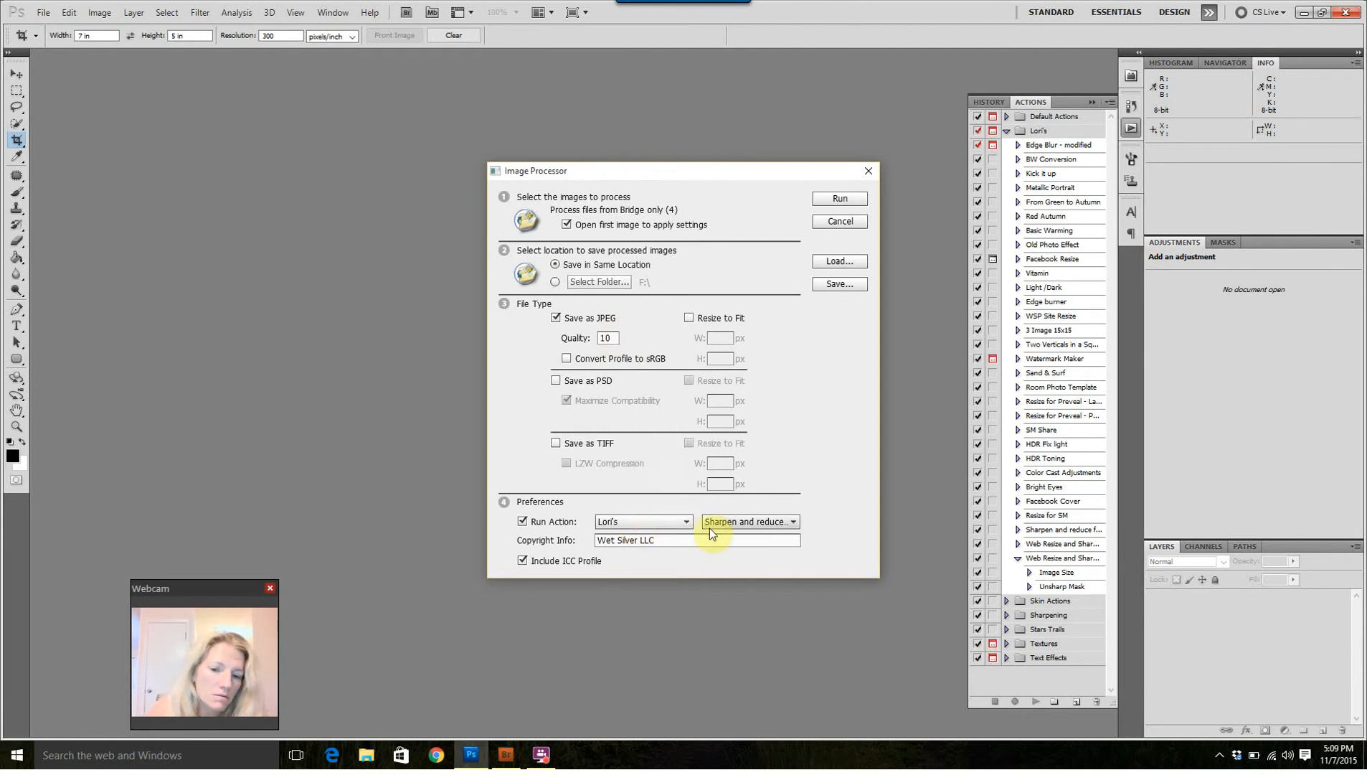
pyautogui.click(718, 524)
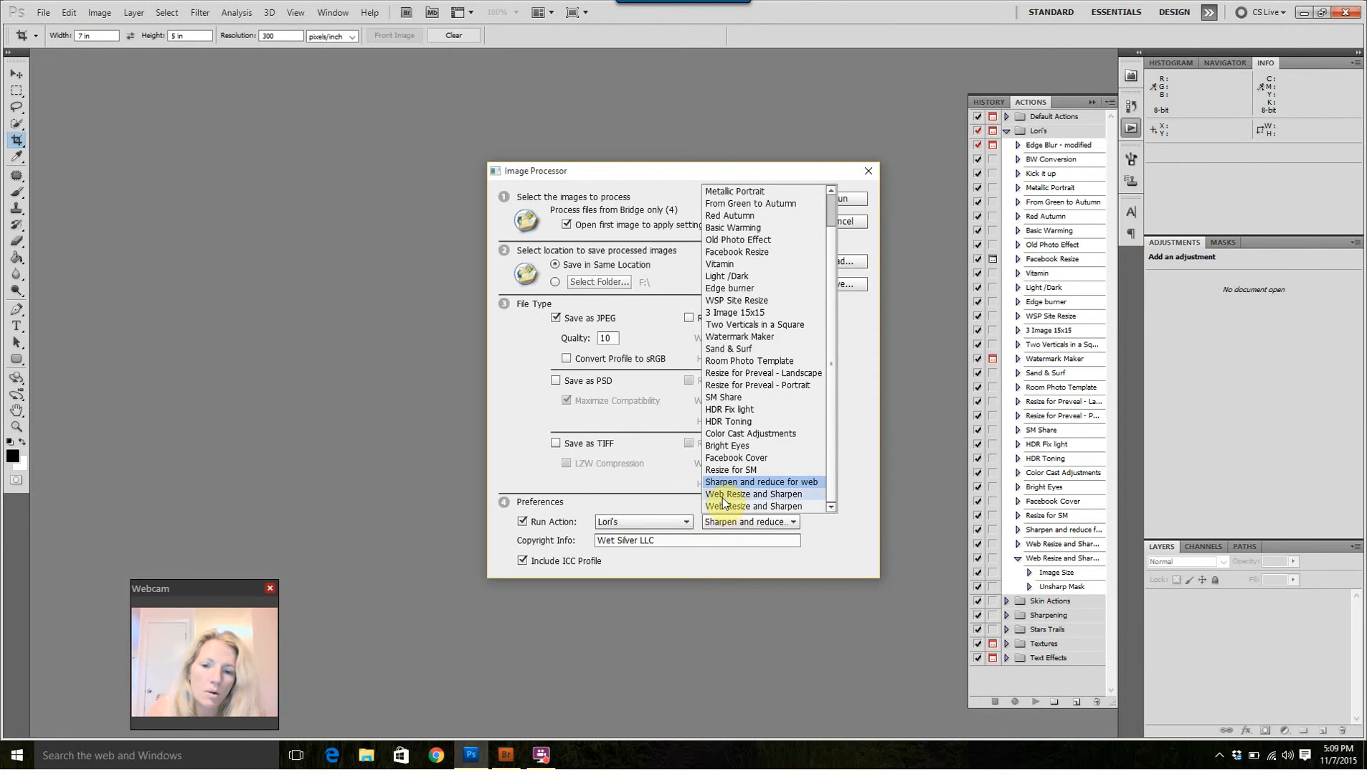
pyautogui.click(721, 507)
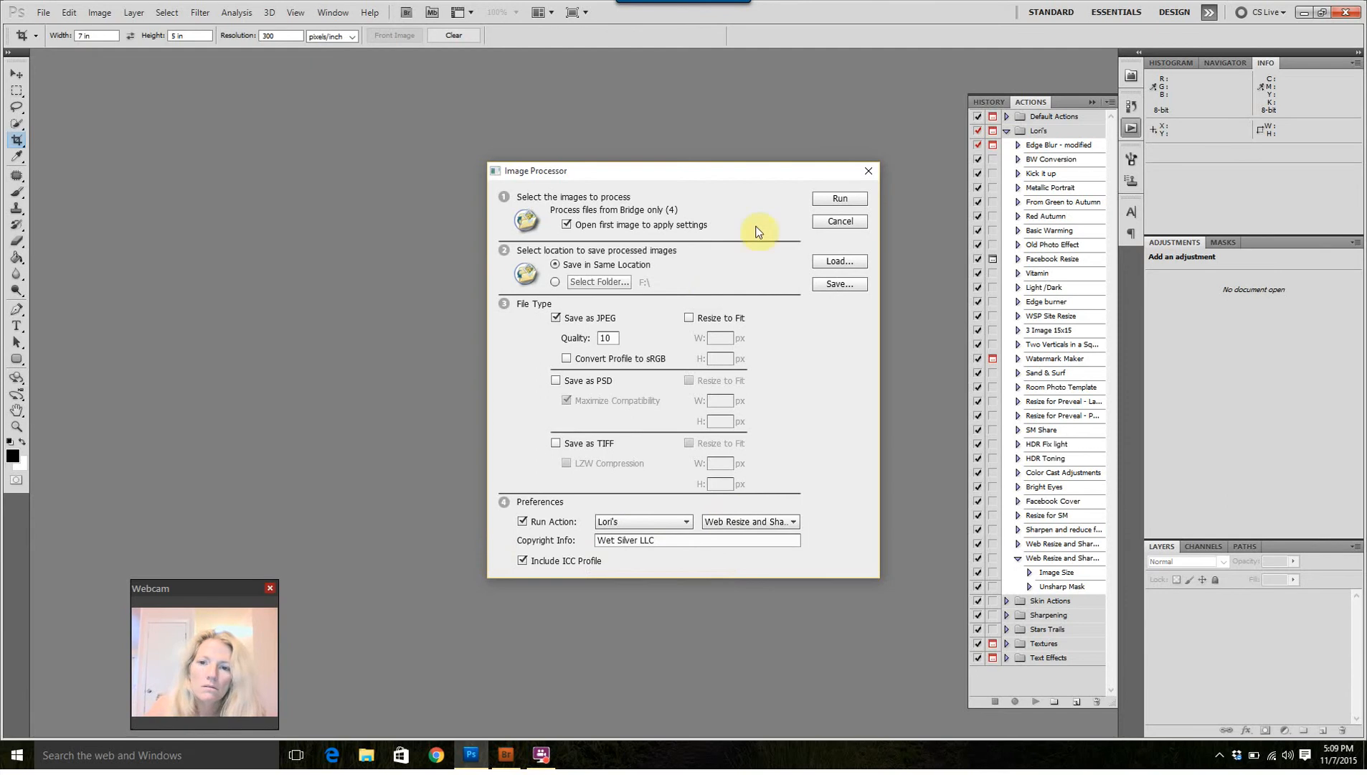
pyautogui.click(864, 199)
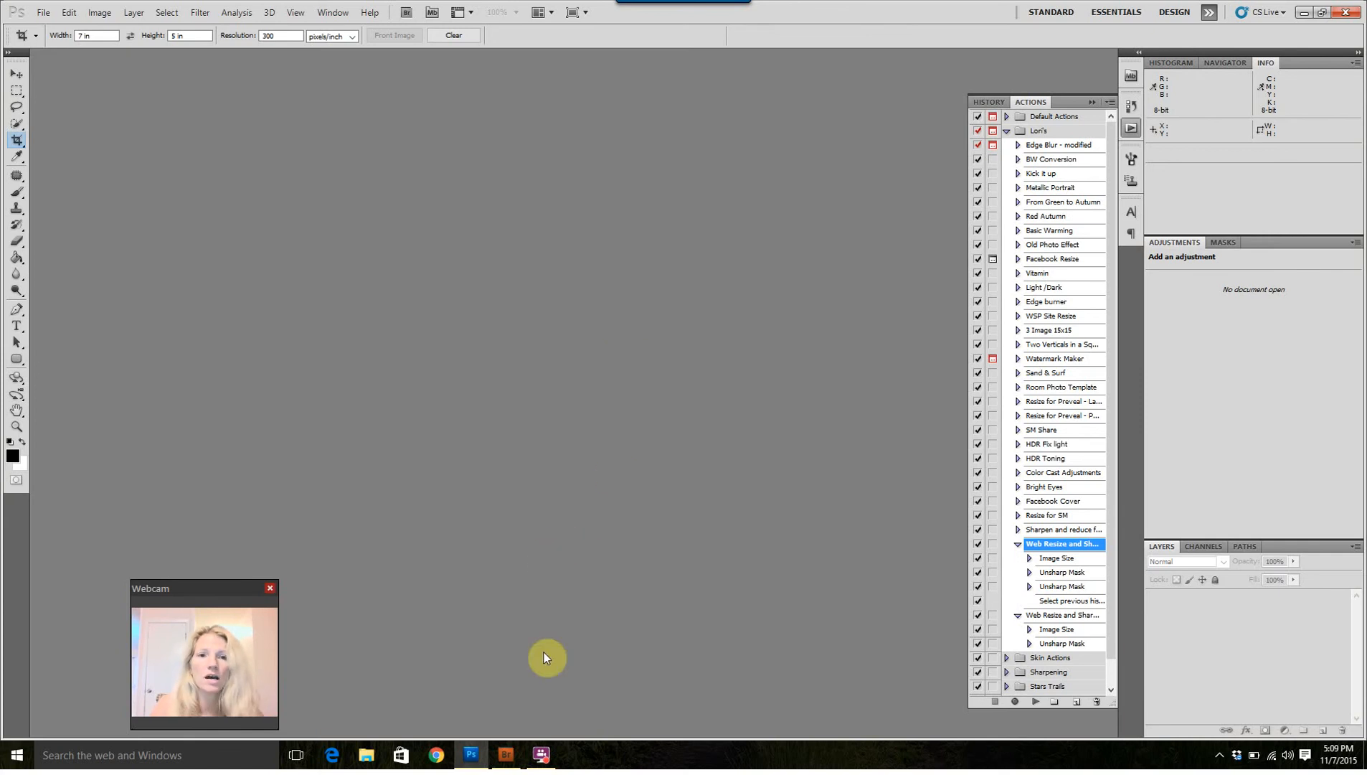
# Step: Switch to Bridge, check the processed photos in the new JPEG subfolder, and return to the edited folder
pyautogui.click(510, 759)
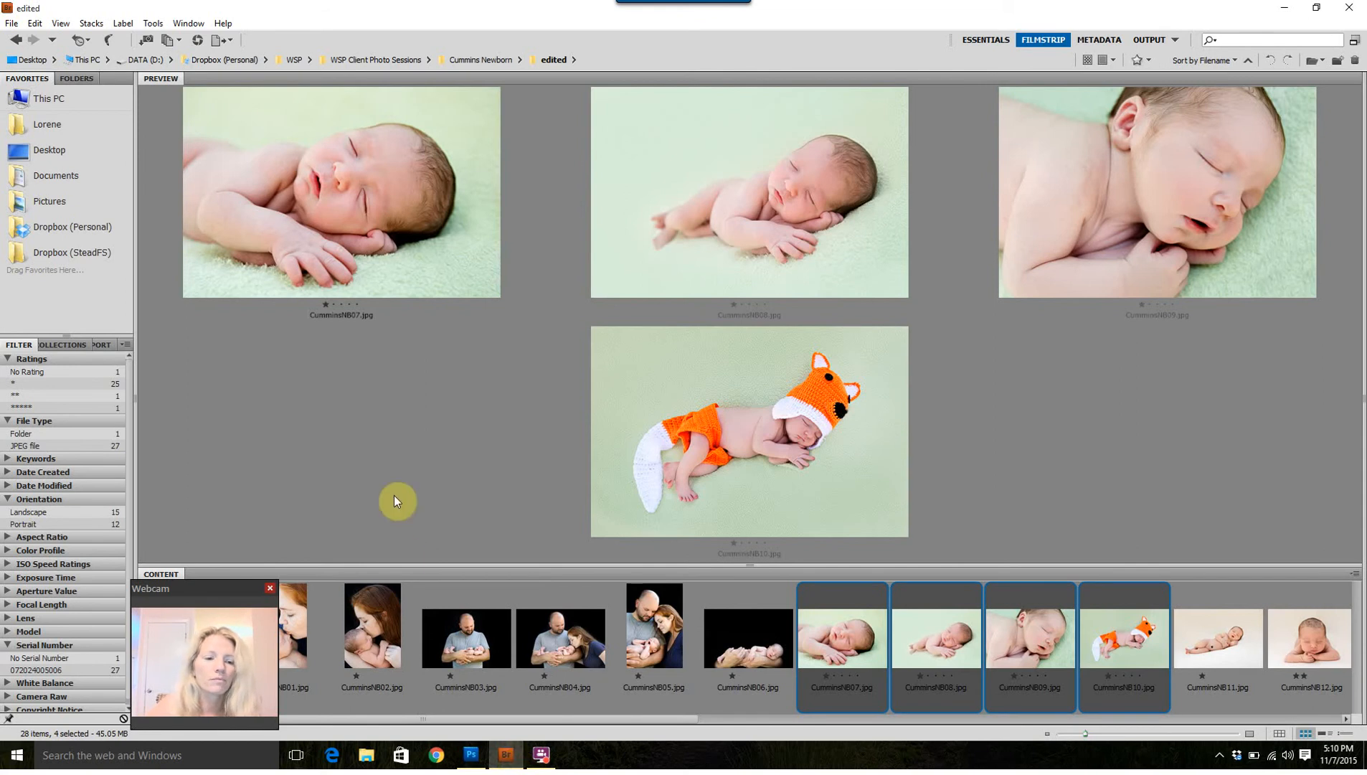
pyautogui.moveTo(185, 588); pyautogui.dragTo(657, 601)
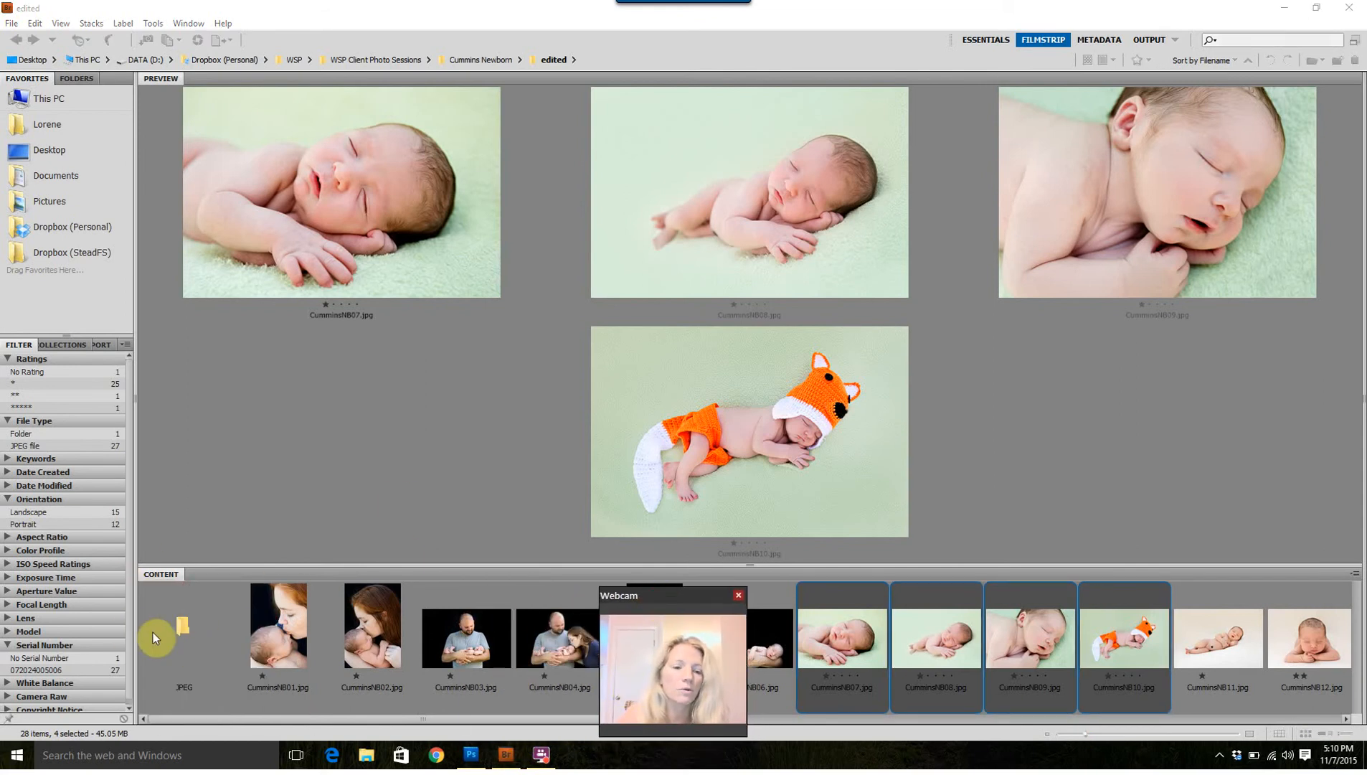
pyautogui.doubleClick(179, 633)
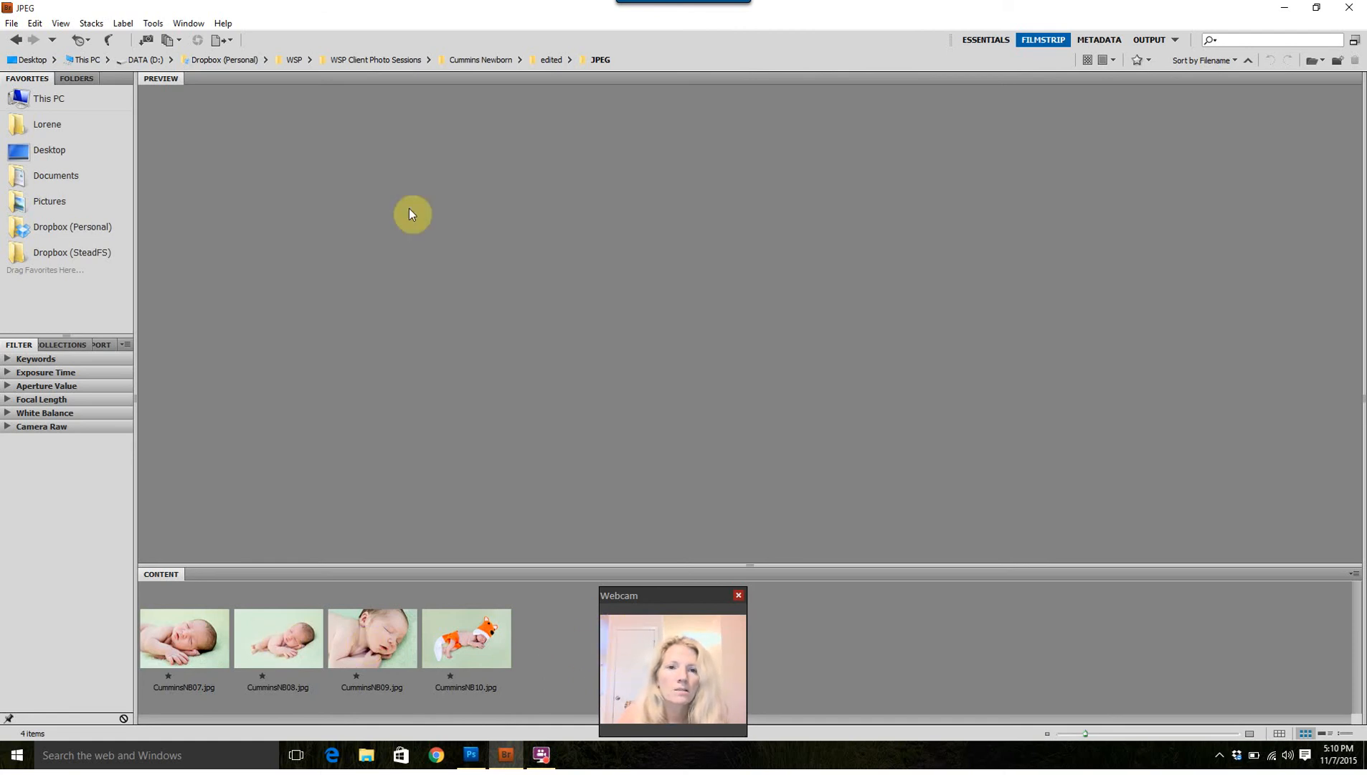
pyautogui.click(550, 61)
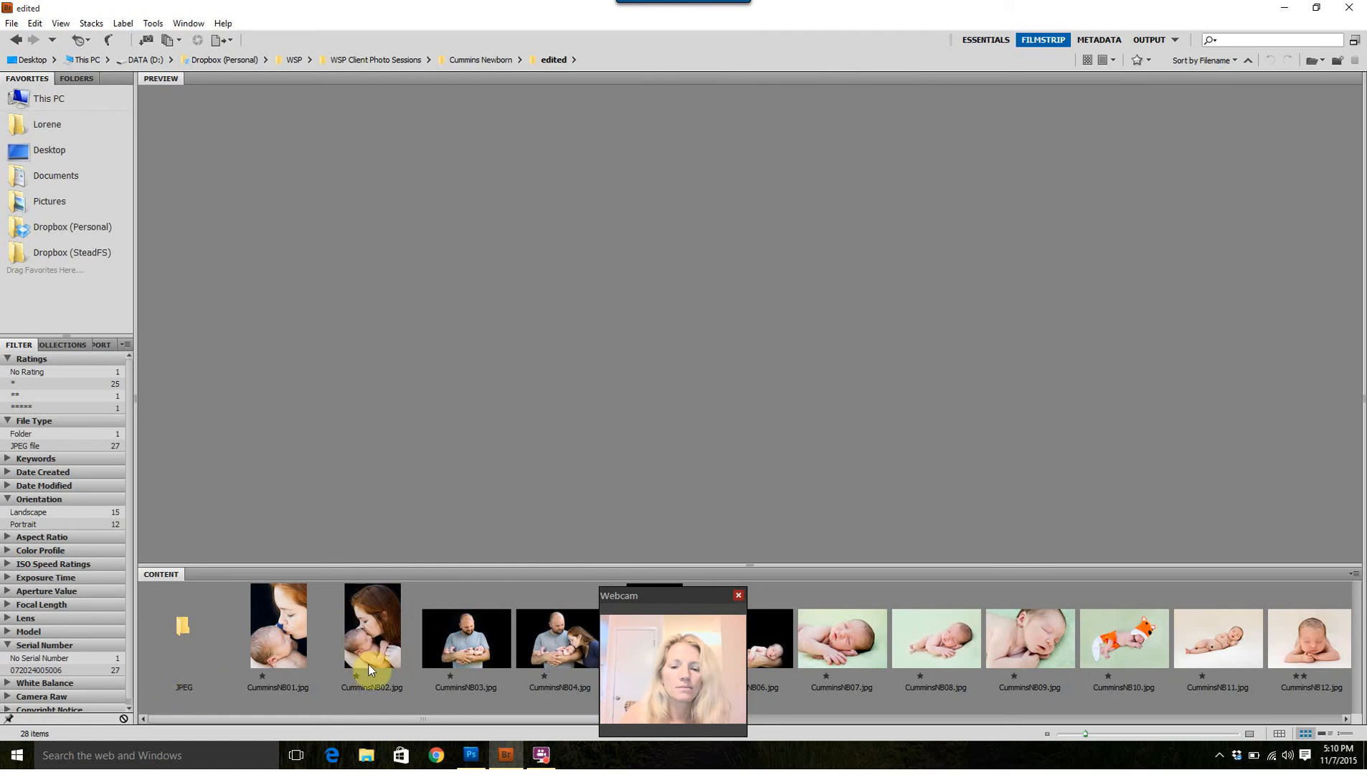
pyautogui.click(543, 754)
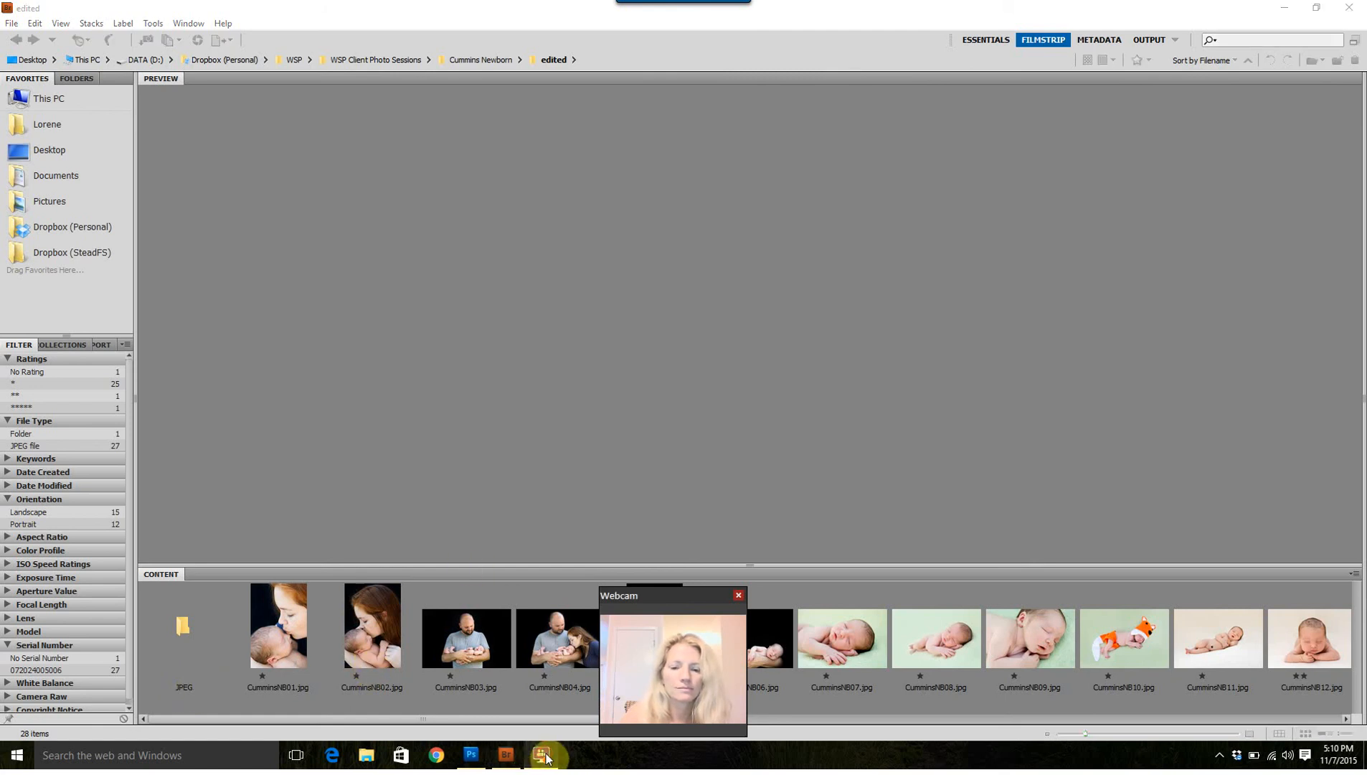